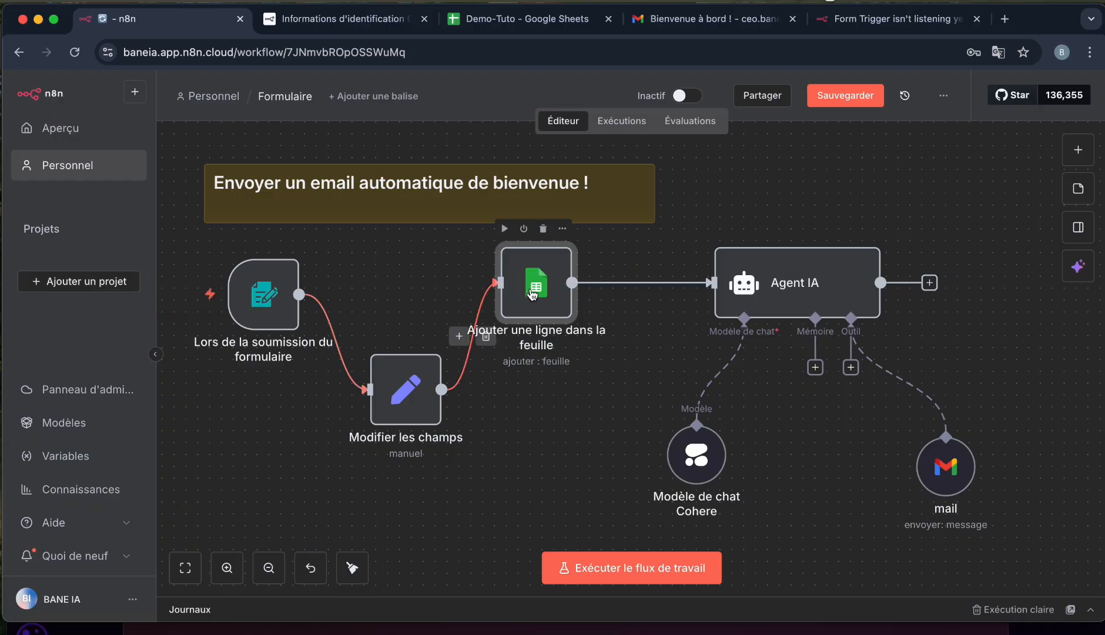
Rearrange the Sheets, Modifier les champs and mail nodes neatly, then run the workflow in test mode.
mouse_move(536, 293)
mouse_down()
mouse_move(547, 380)
mouse_move(548, 288)
mouse_up()
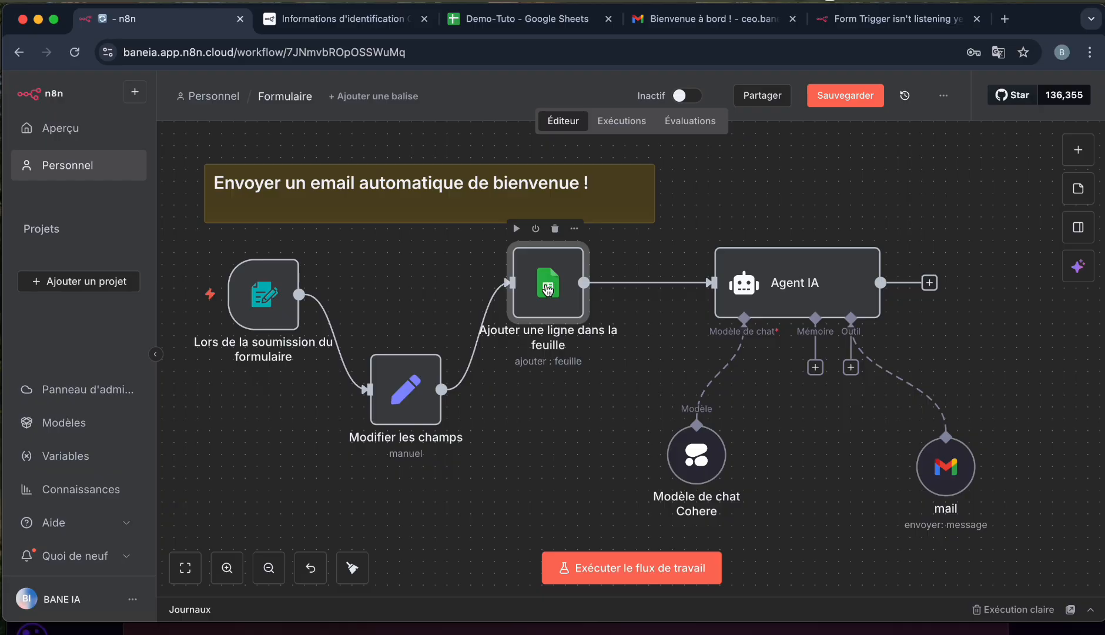
drag(405, 397, 423, 410)
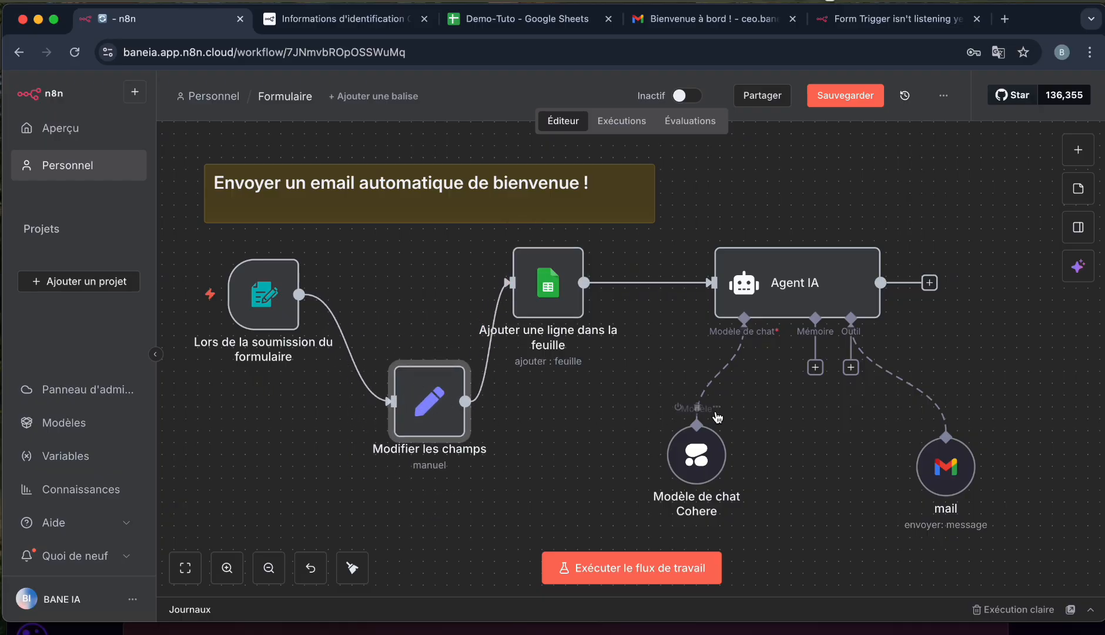
mouse_move(717, 353)
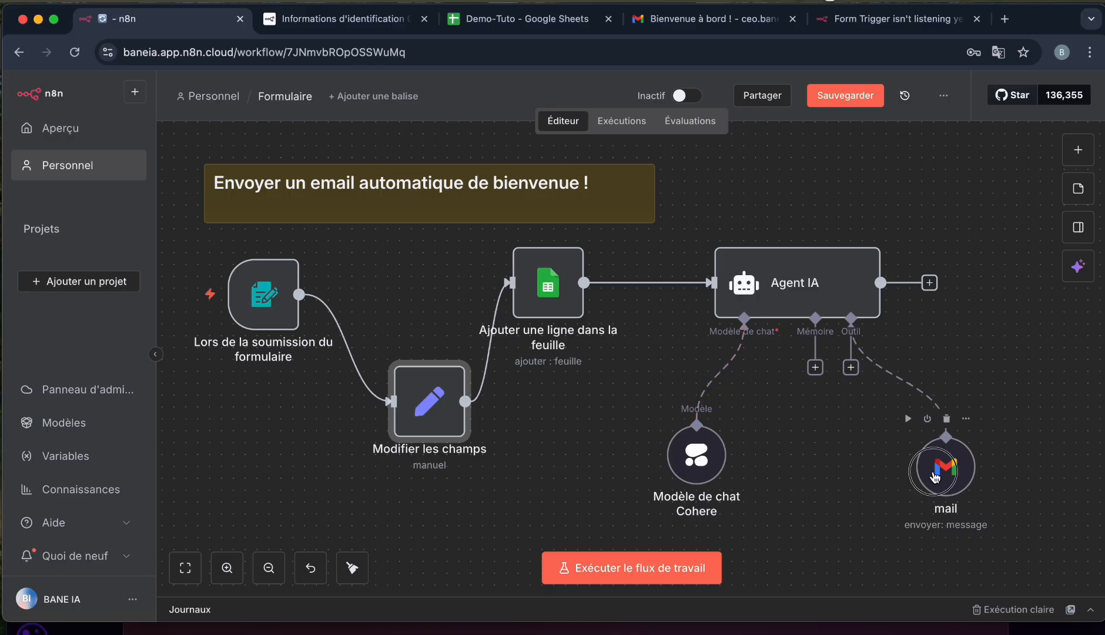
drag(941, 474, 908, 484)
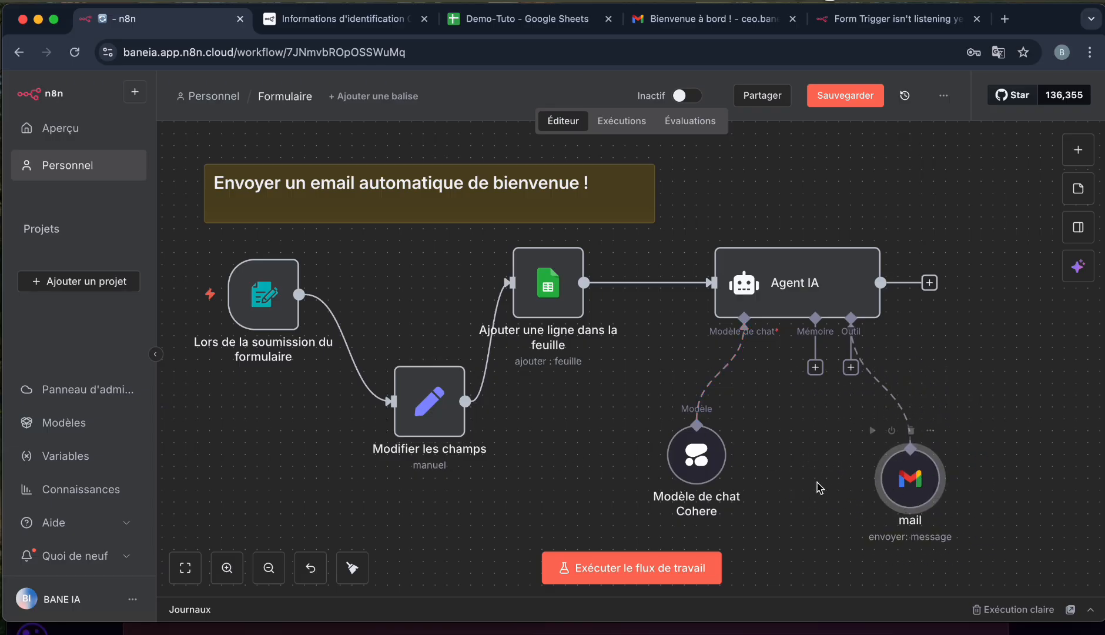
click(614, 567)
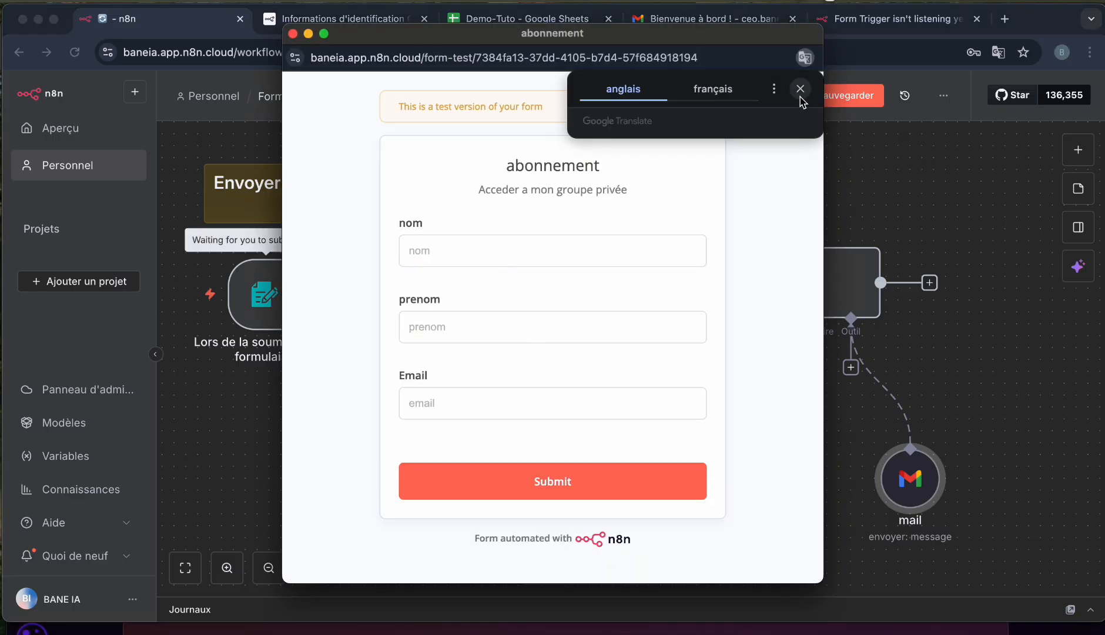
Fill the test form's nom, prenom and Email fields with a name and e-mail address, then submit.
click(809, 97)
click(479, 263)
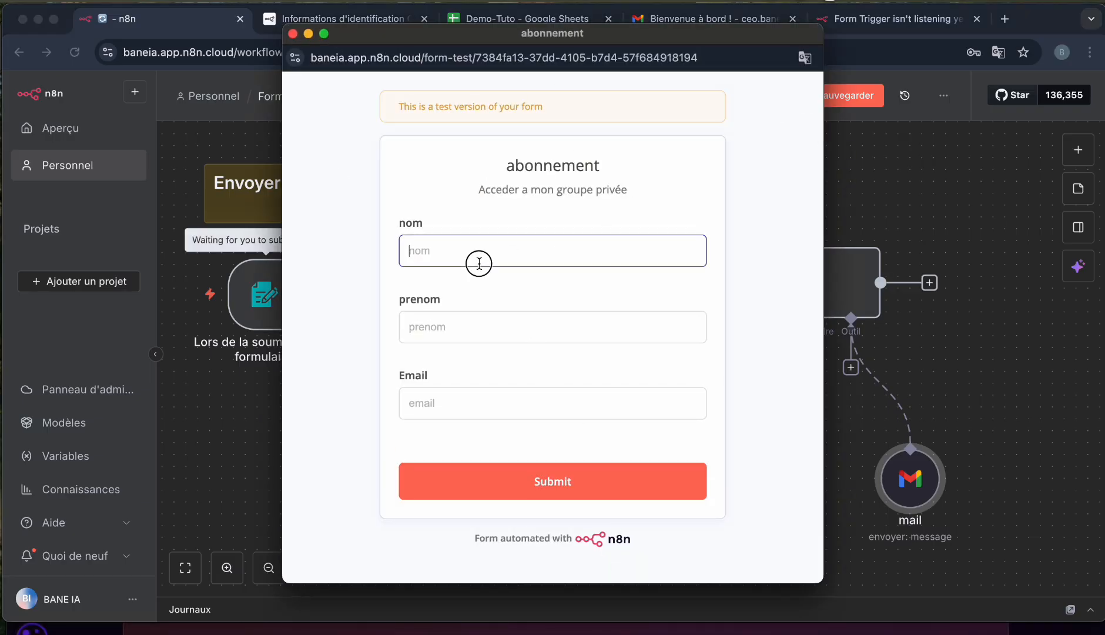
click(464, 332)
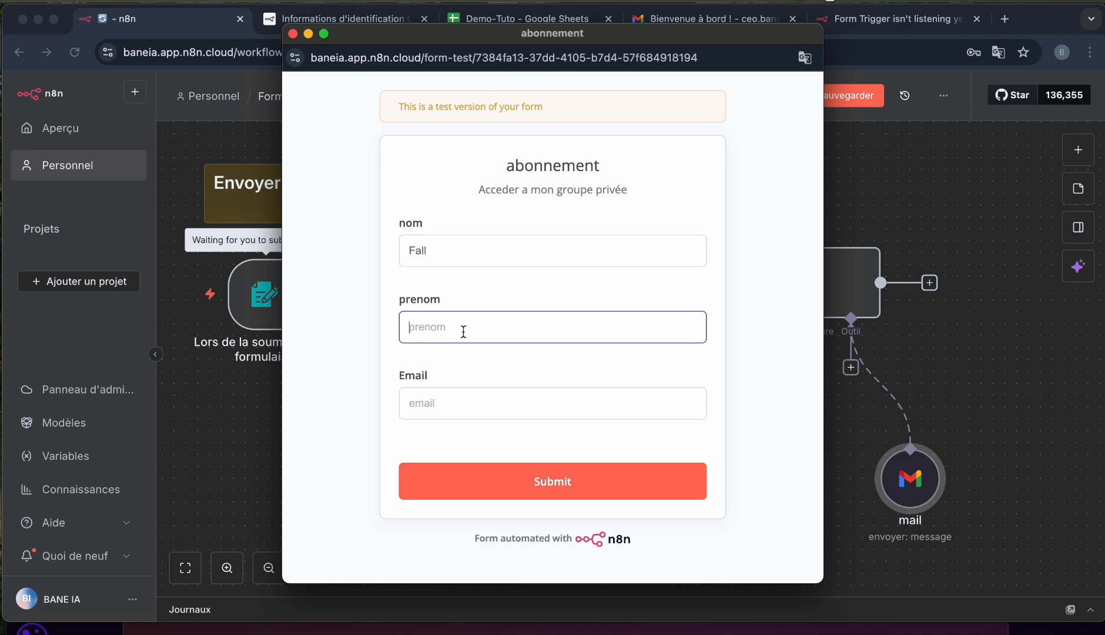
click(448, 407)
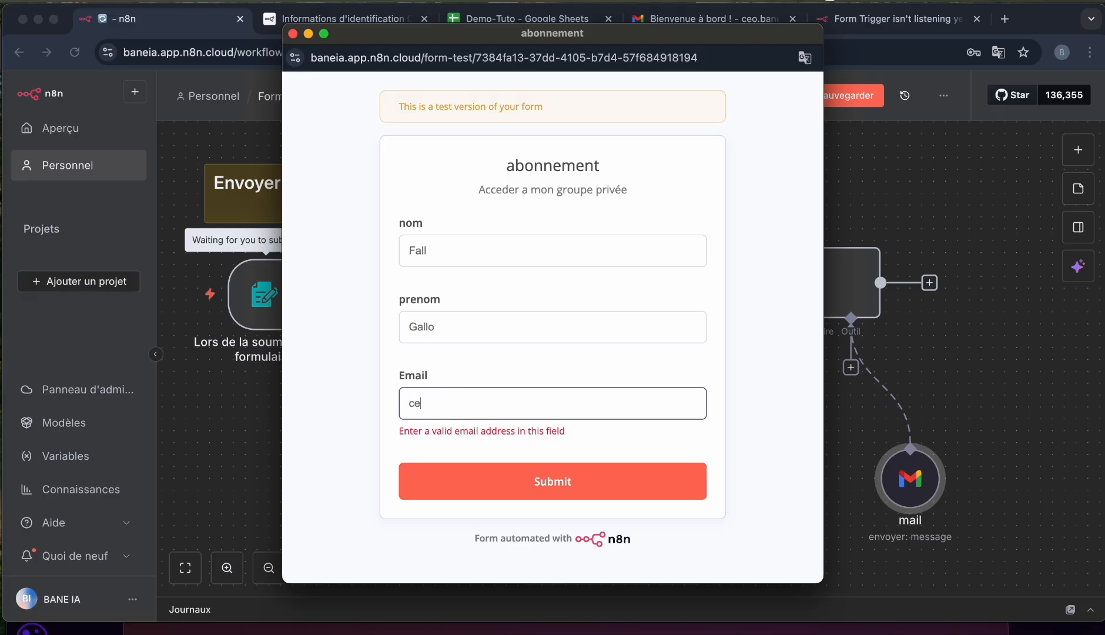
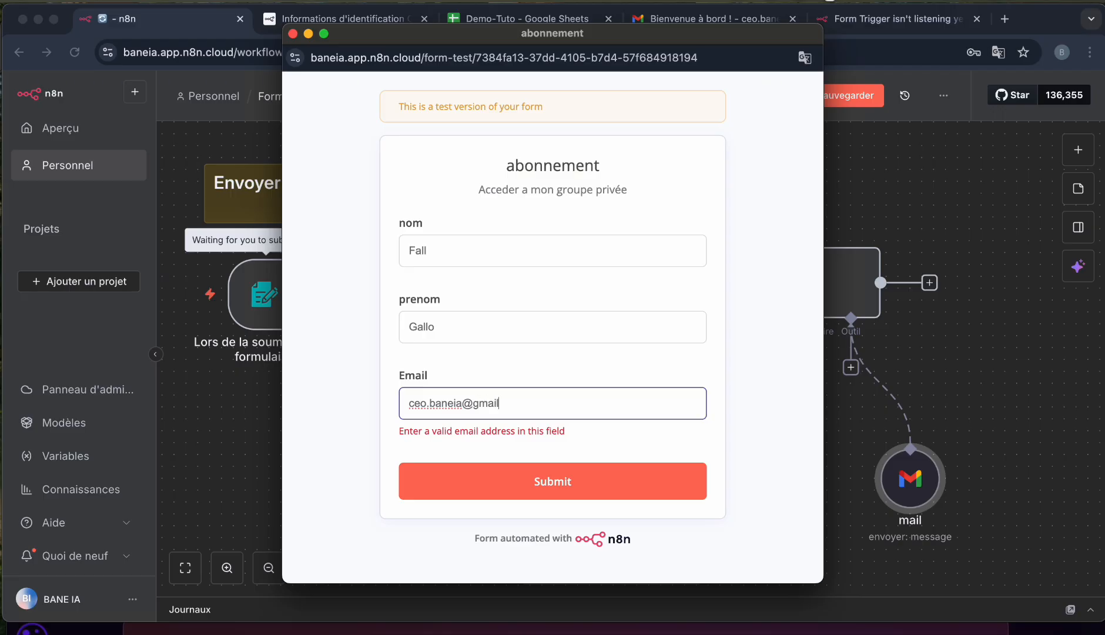
click(494, 488)
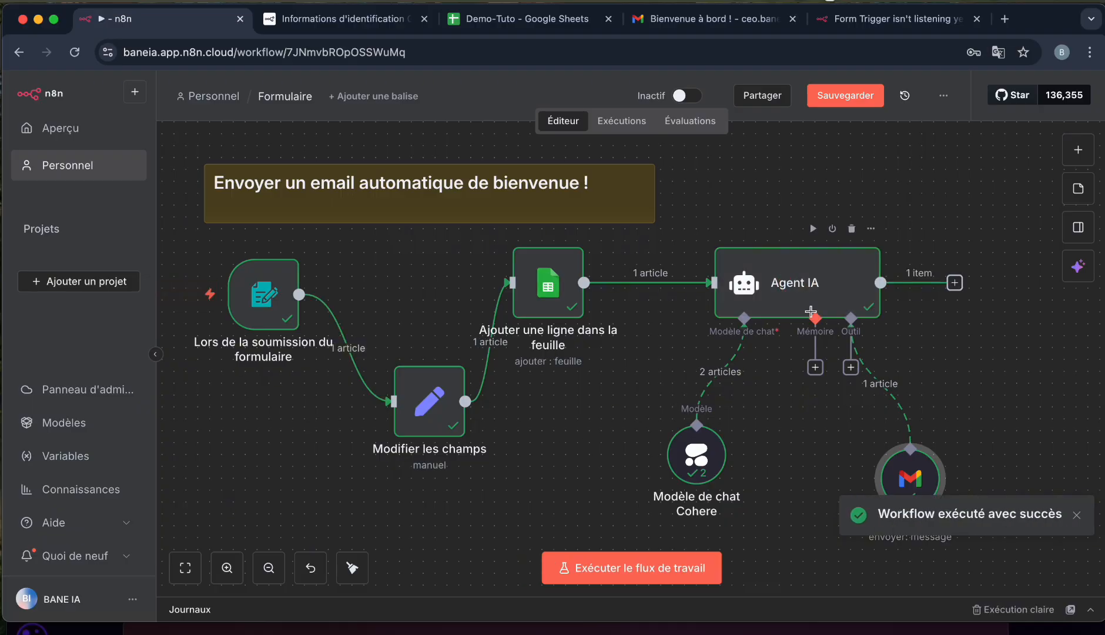
click(812, 309)
double_click(811, 301)
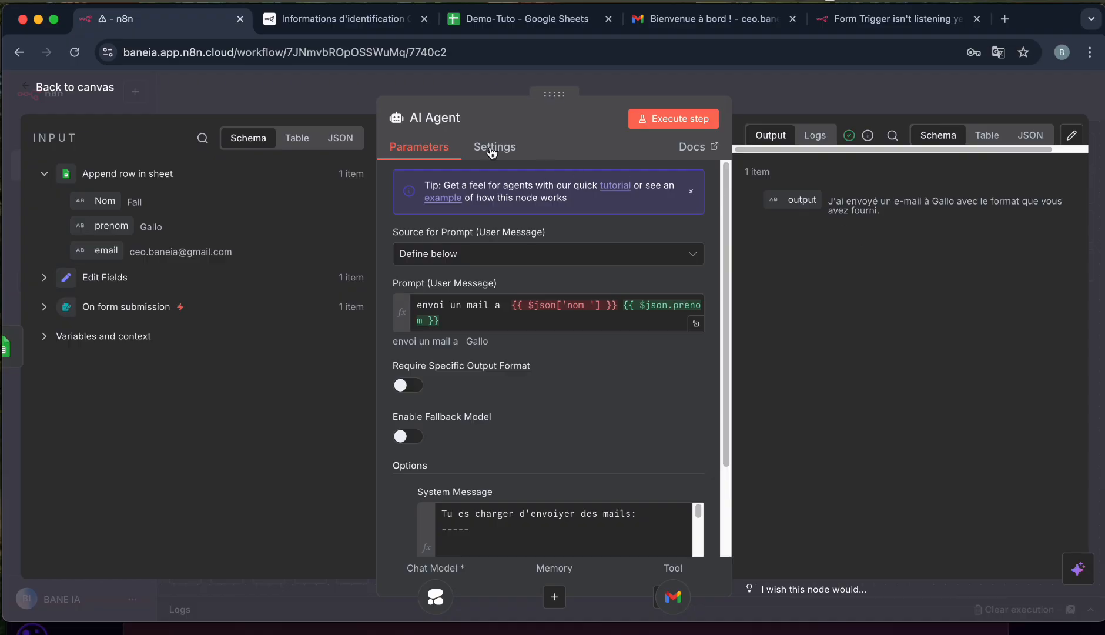
click(117, 93)
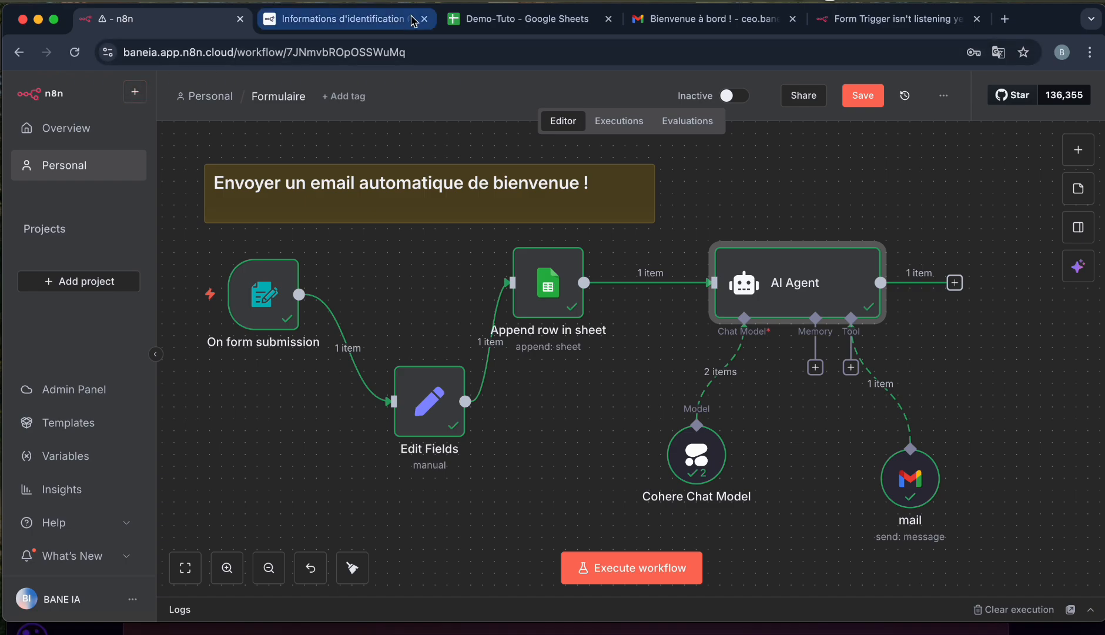
Read the 'Bienvenue à bord !' email in Gmail, follow its YouTube link, and return to n8n.
click(711, 18)
mouse_move(333, 210)
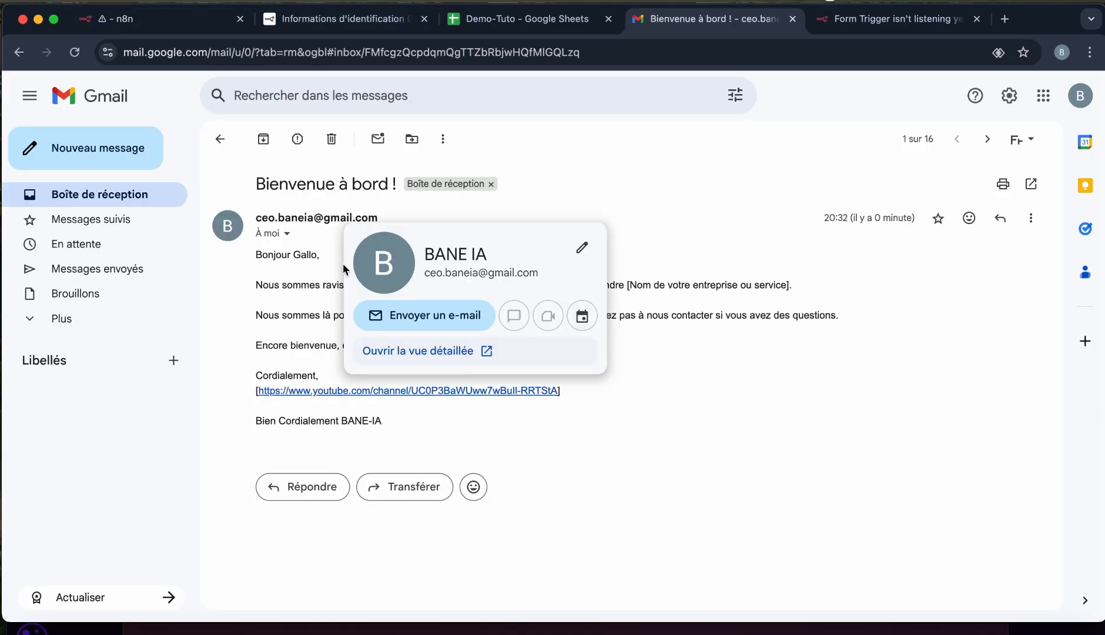
click(322, 275)
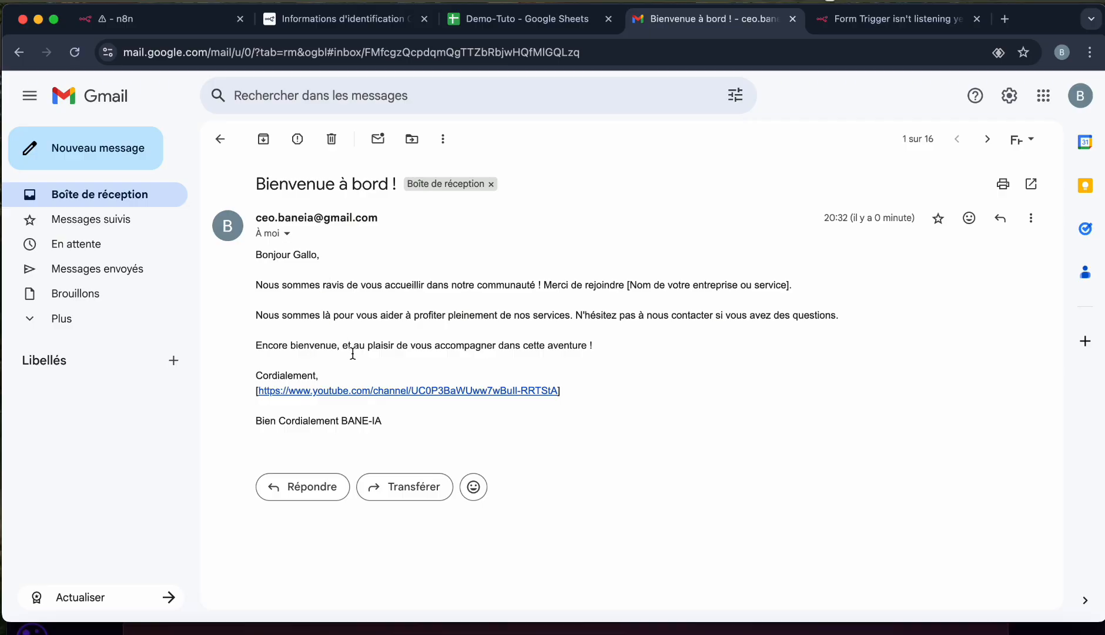
click(374, 391)
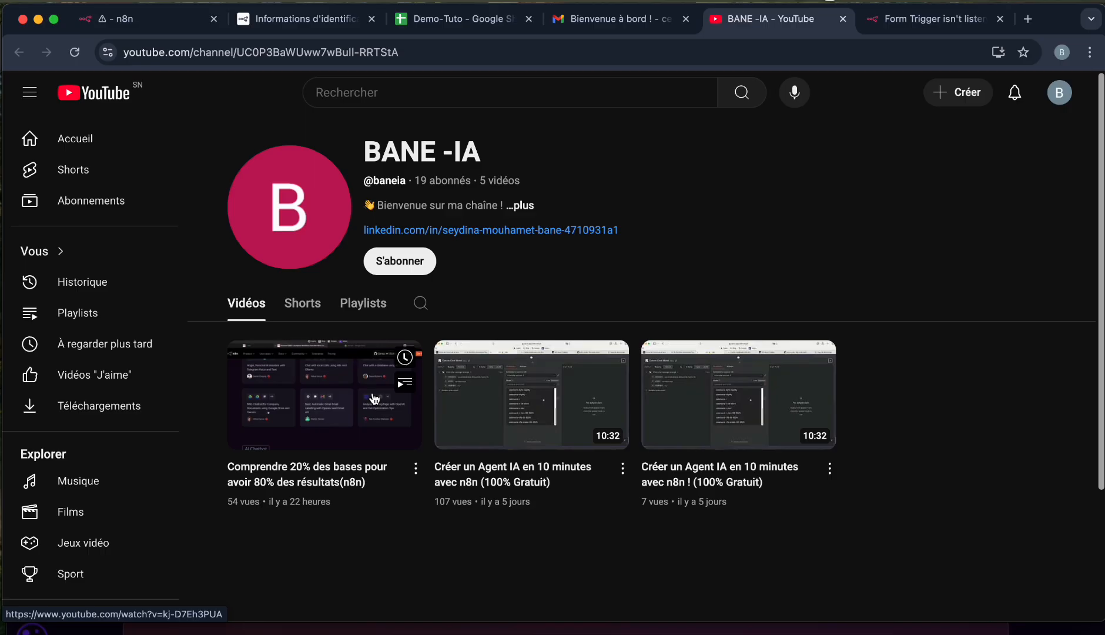
click(174, 21)
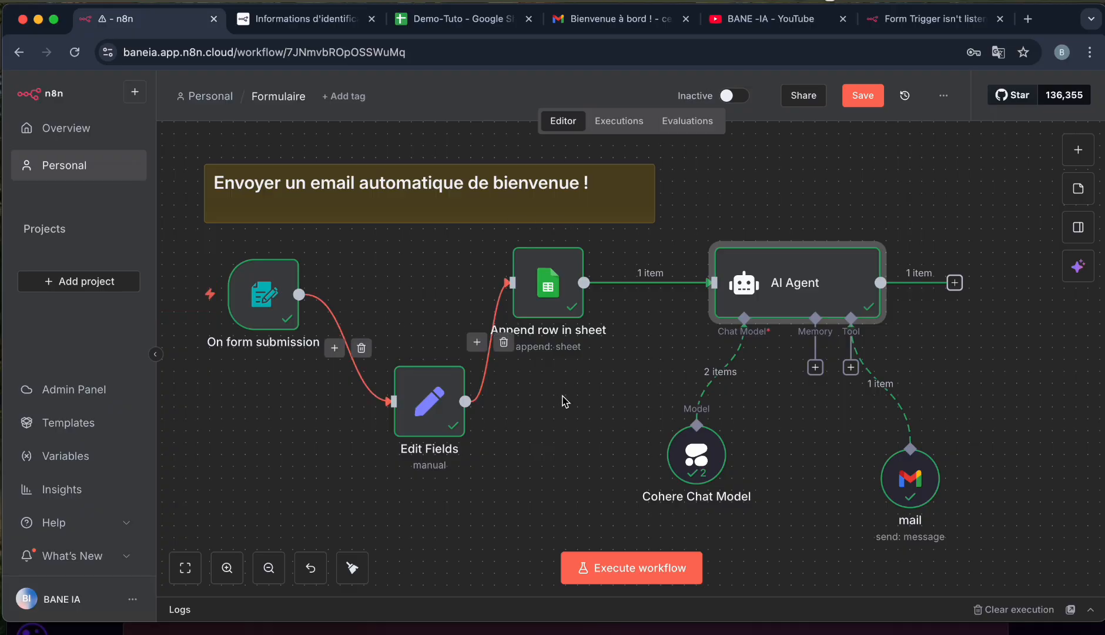
Add an n8n Form 'On new n8n Form event' trigger on an empty part of the canvas.
scroll(565, 401, down, 15)
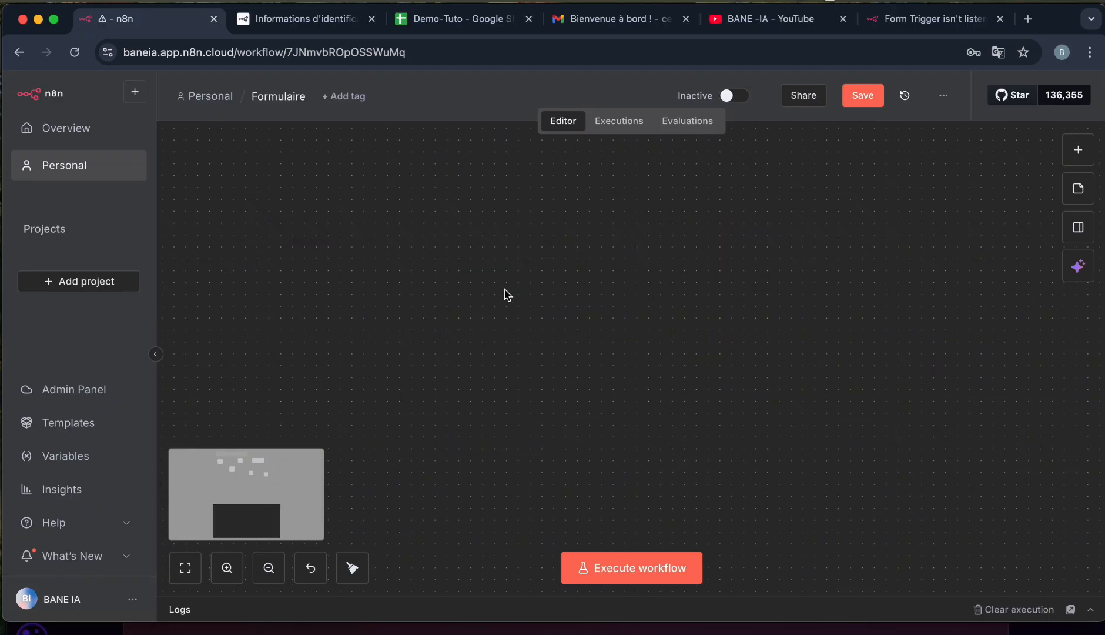
click(1079, 160)
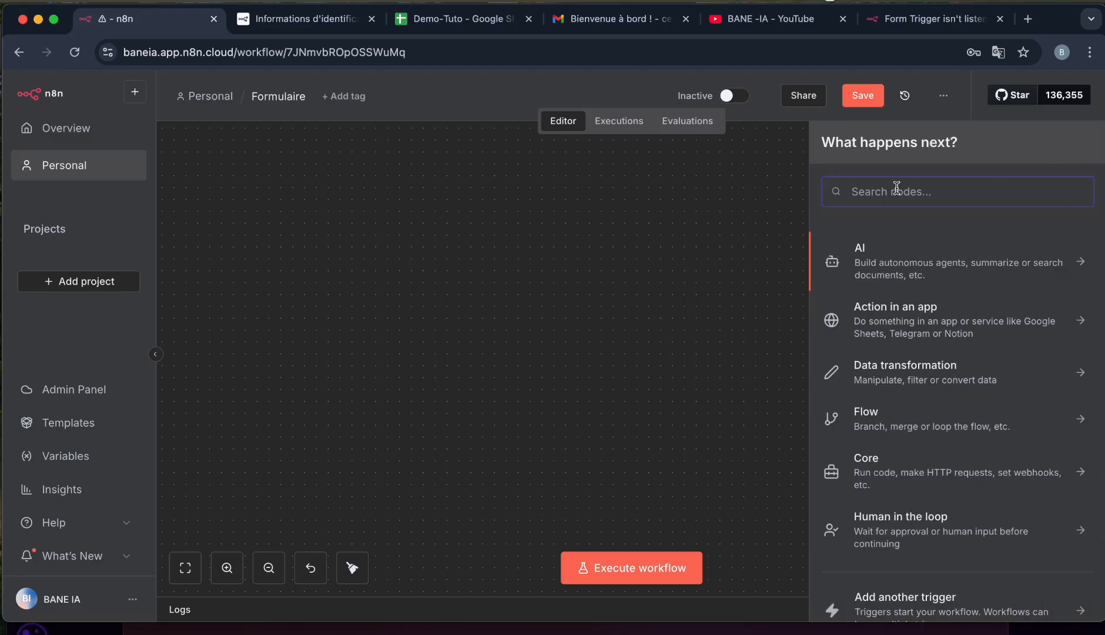
text(fo)
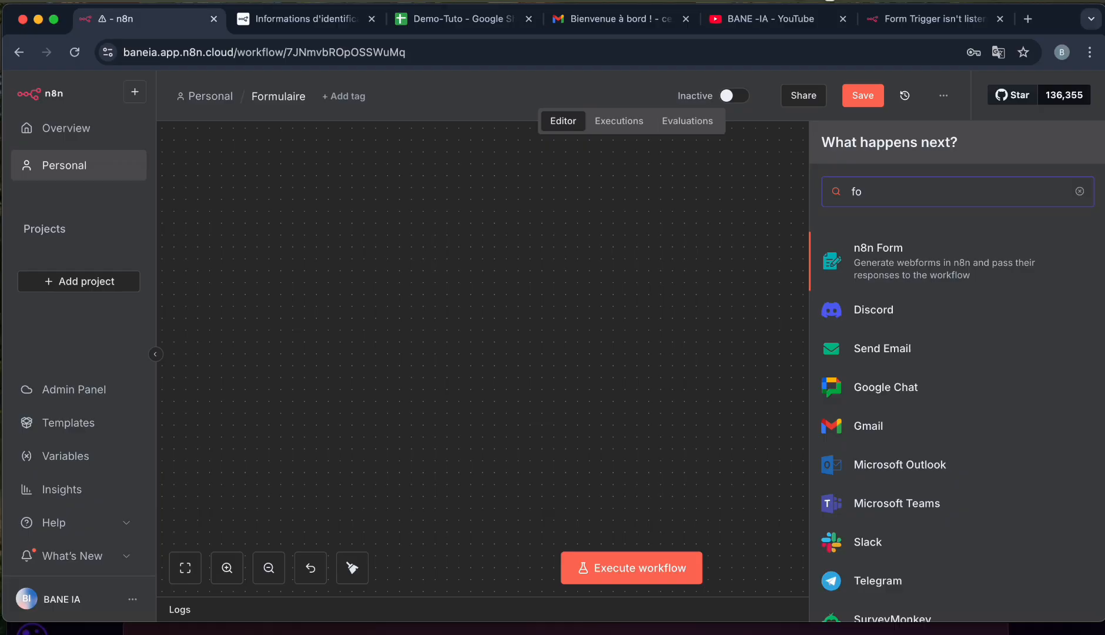
click(903, 262)
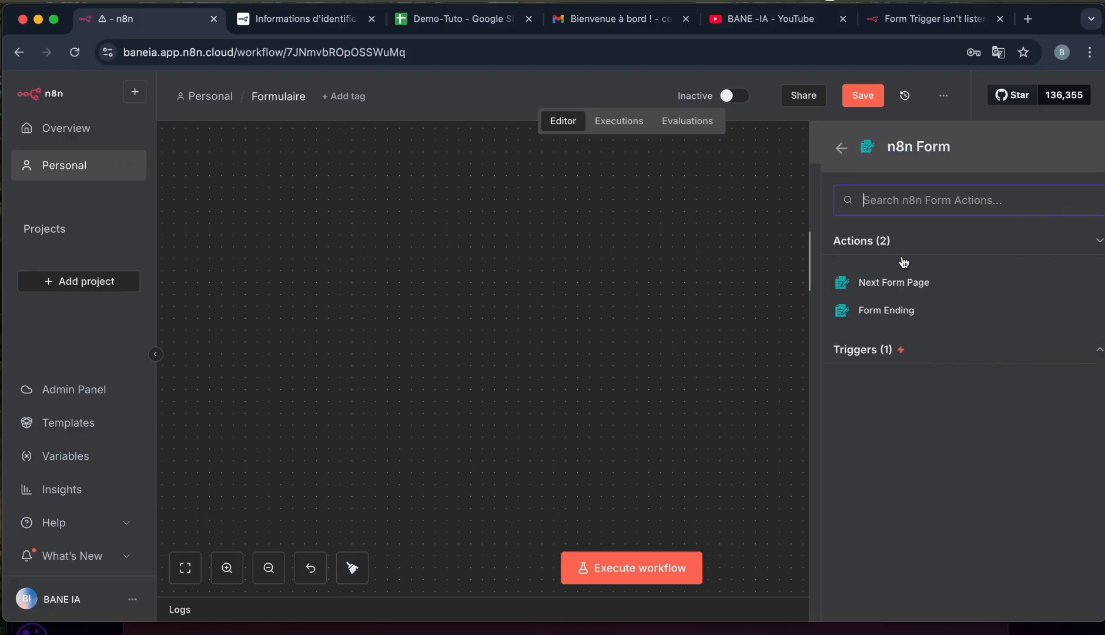
click(866, 349)
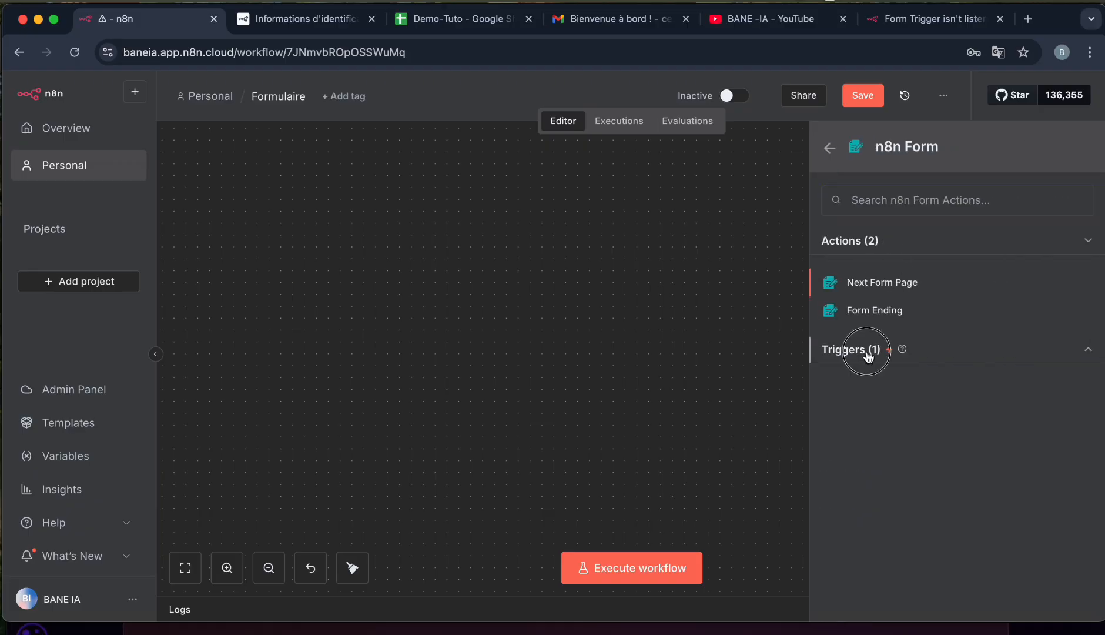
click(869, 384)
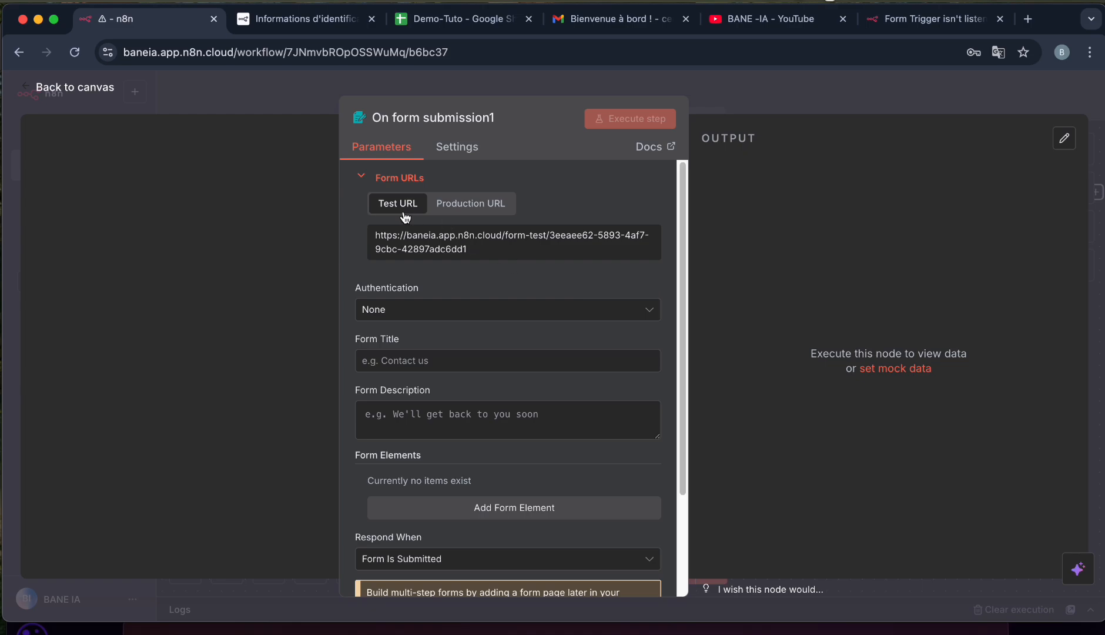
Review the form's production and test URLs and leave authentication set to None.
click(470, 204)
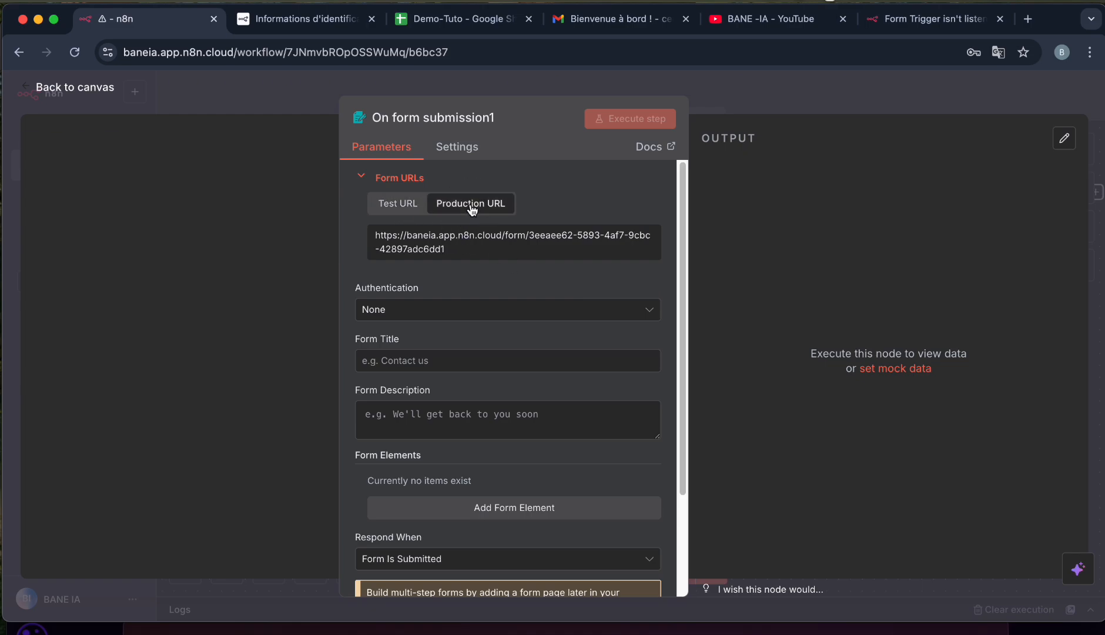
click(402, 204)
scroll(515, 315, down, 3)
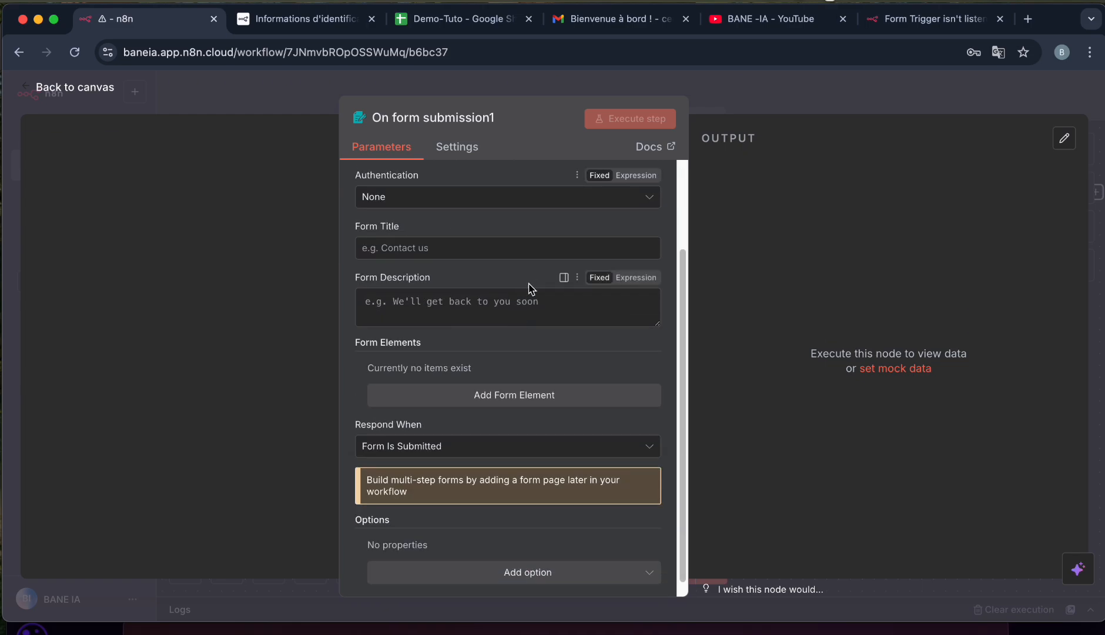
scroll(531, 288, up, 2)
click(652, 288)
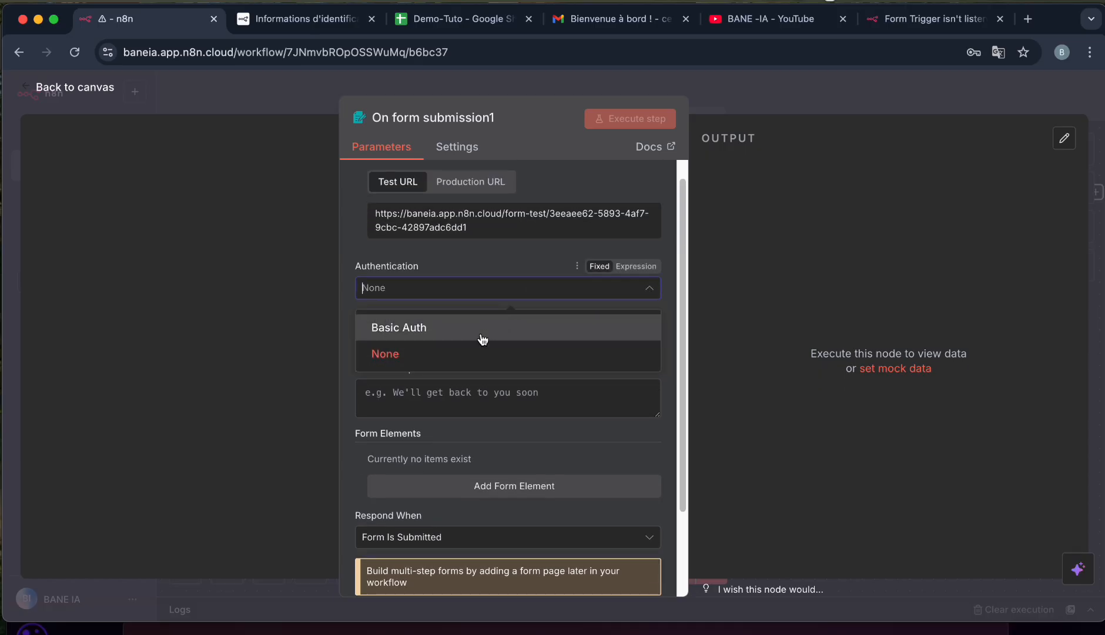
click(404, 356)
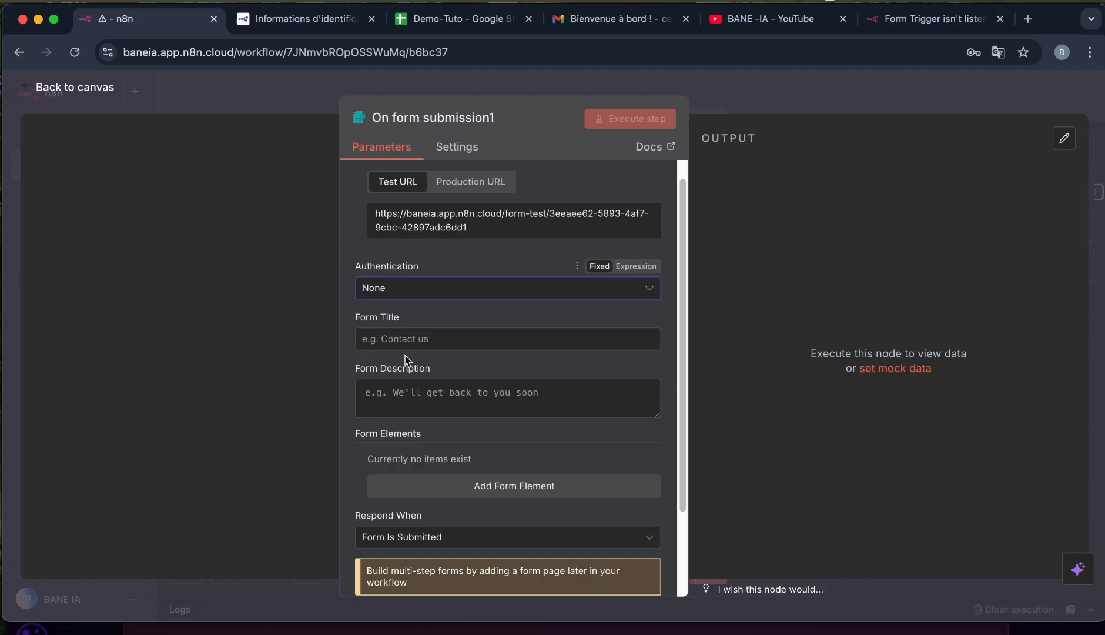
Set the Form Title to 'Abonnement' and the Form Description to 'Acceder a notre groupe'.
click(409, 339)
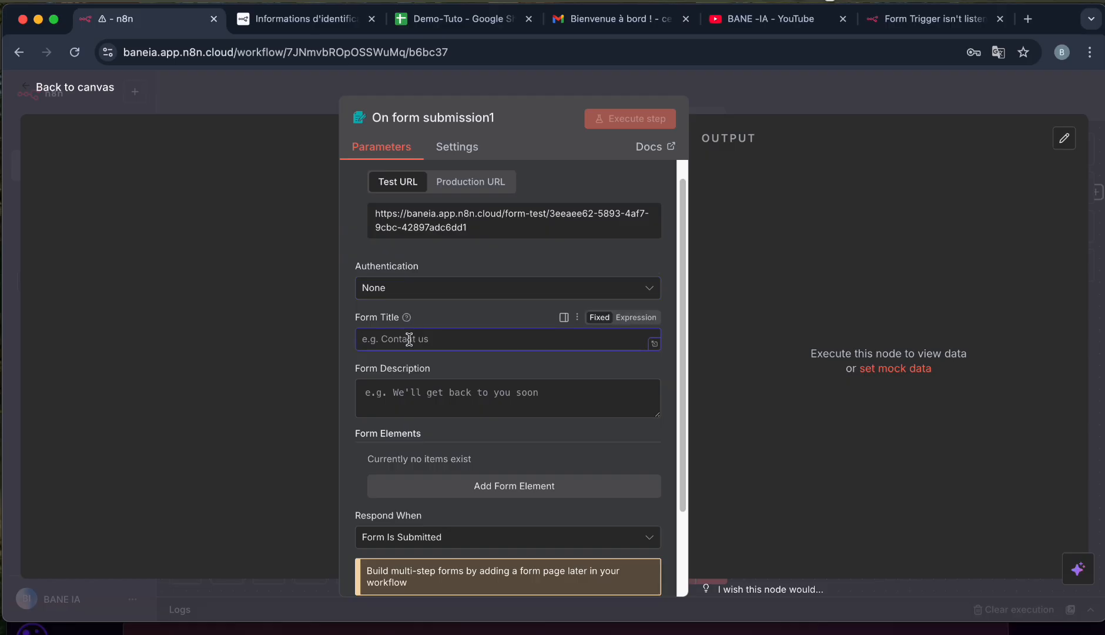
text(abinnment)
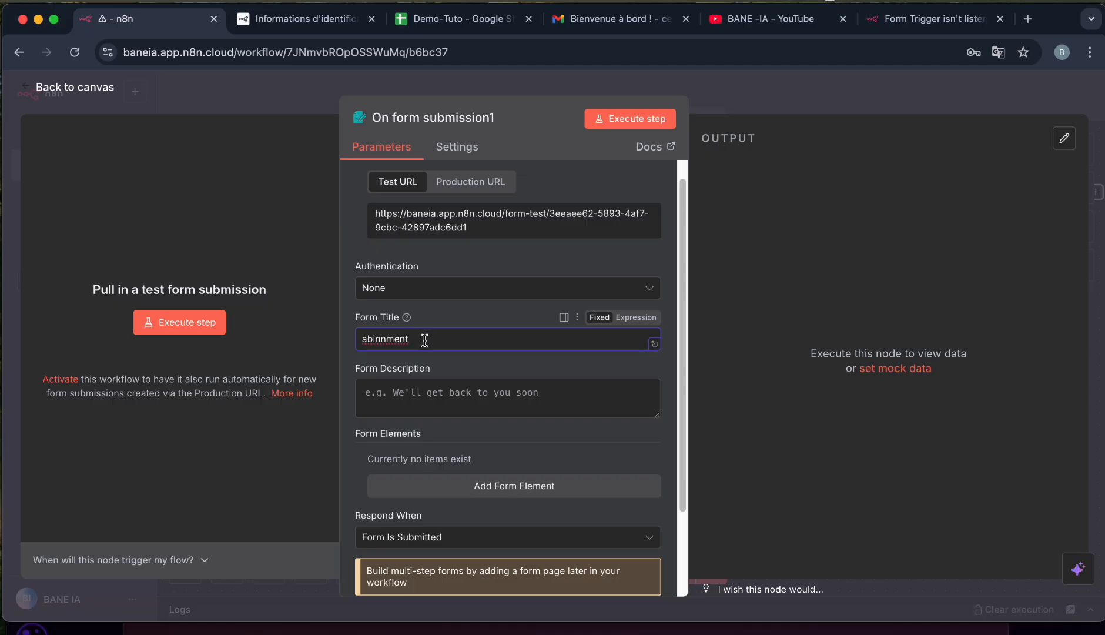
key(BackSpace)
key(BackSpace)
key(BackSpace)
key(BackSpace)
key(BackSpace)
key(BackSpace)
key(BackSpace)
key(BackSpace)
key(BackSpace)
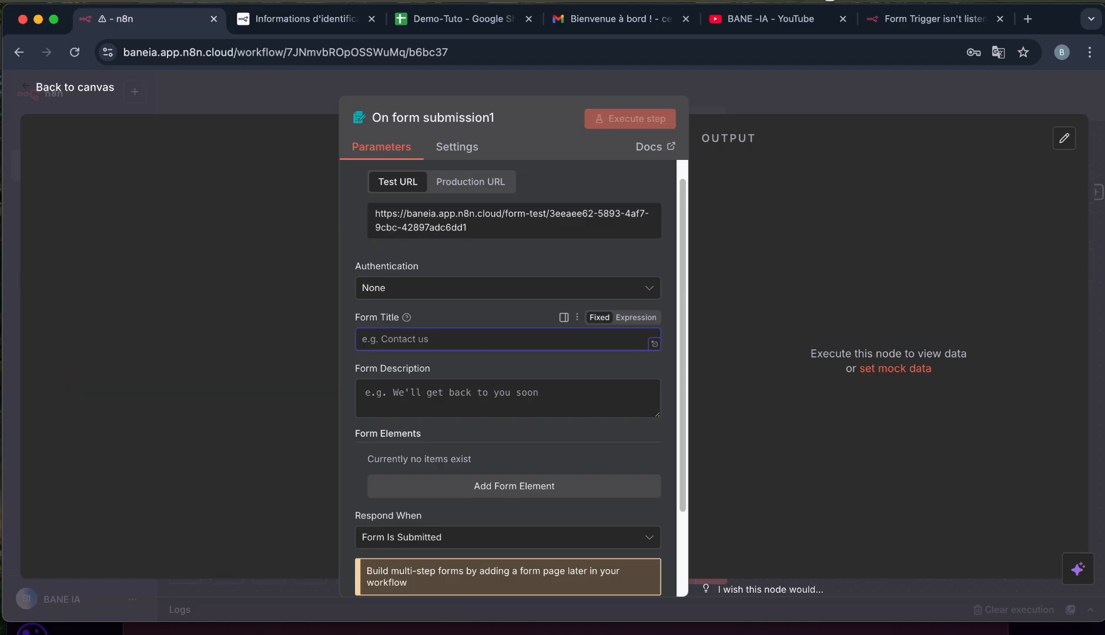
text(Abo)
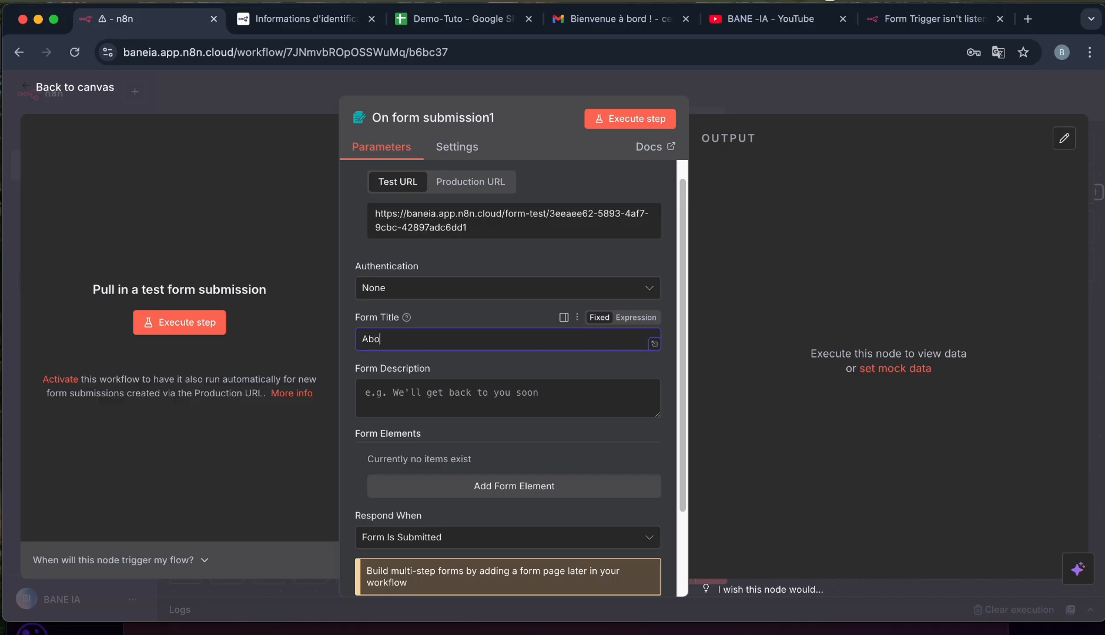
text(nnement)
click(410, 404)
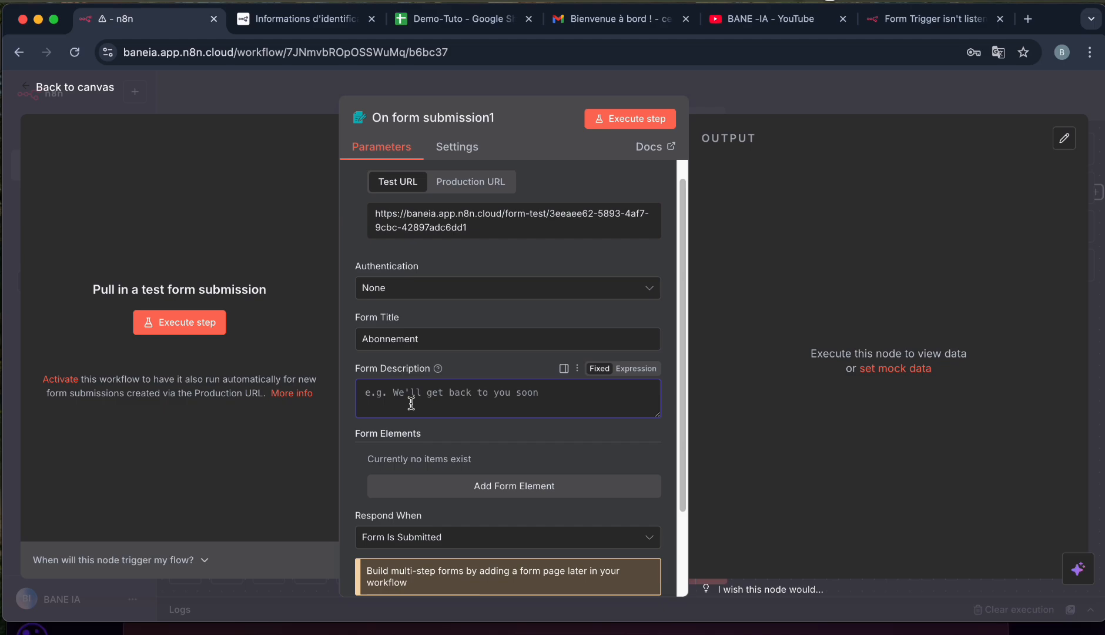
text(Acceder a notre groupe)
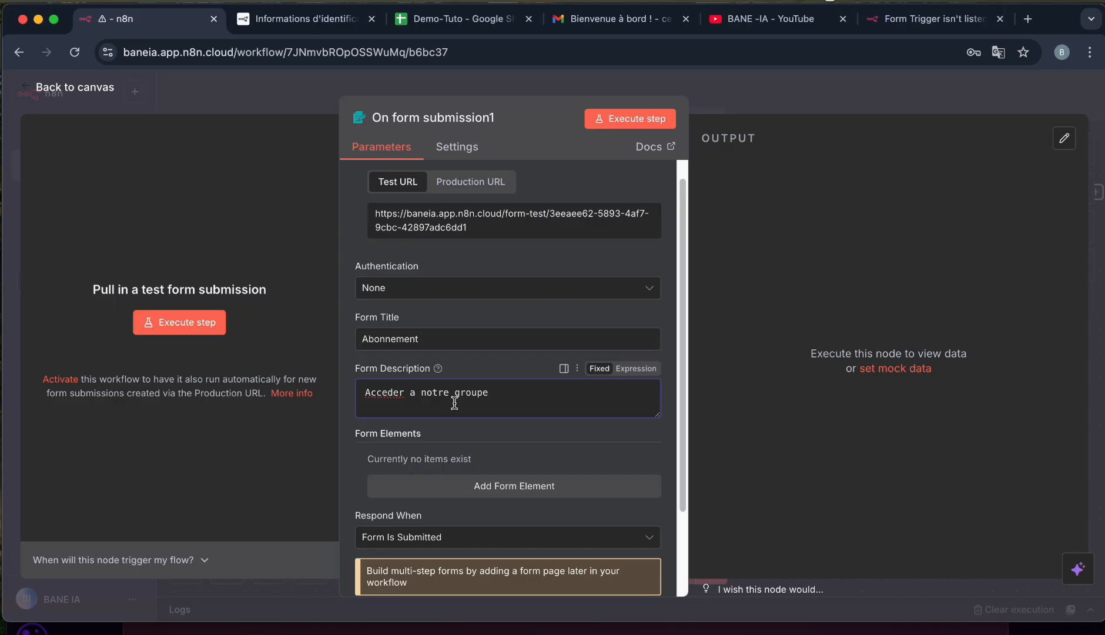
scroll(457, 403, down, 3)
Add an optional Text form field named nom with placeholder 'nom'.
click(486, 382)
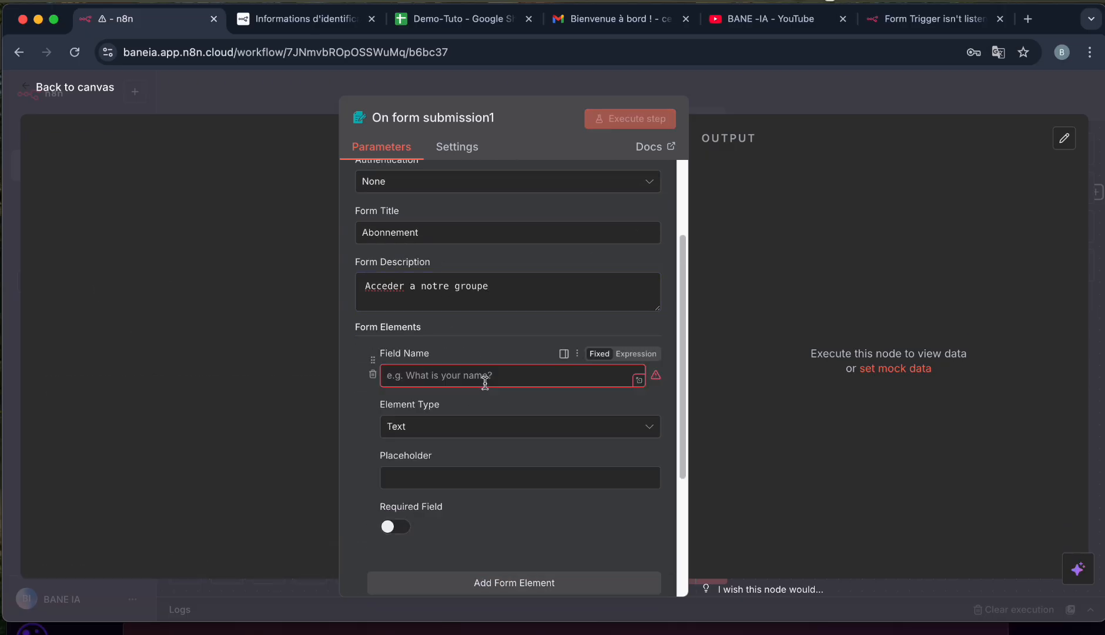
scroll(480, 382, down, 1)
click(457, 333)
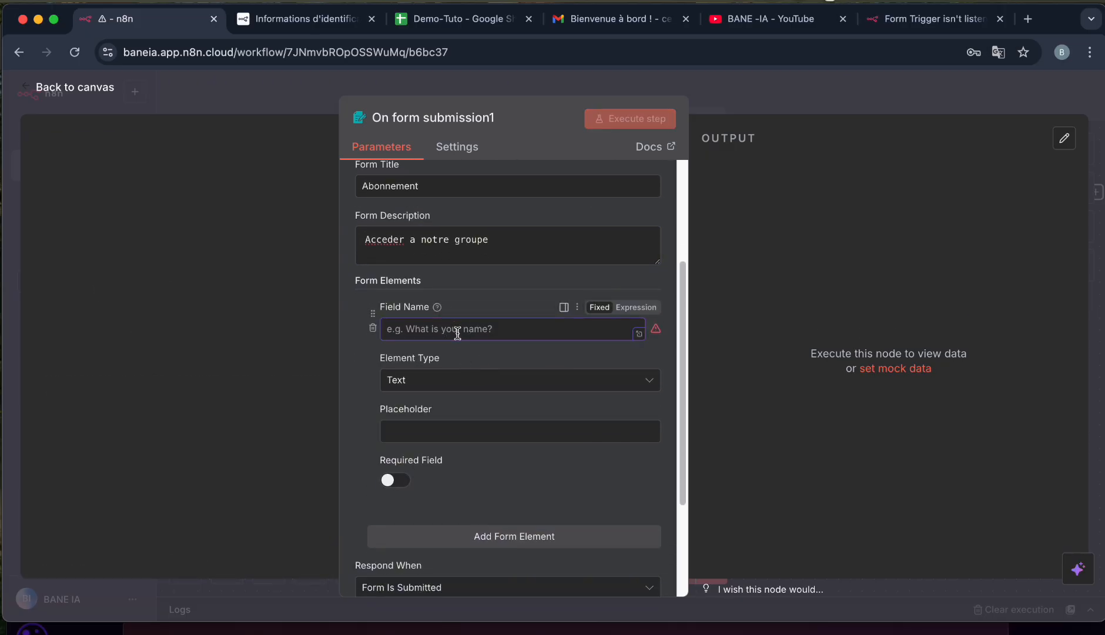
text(nom)
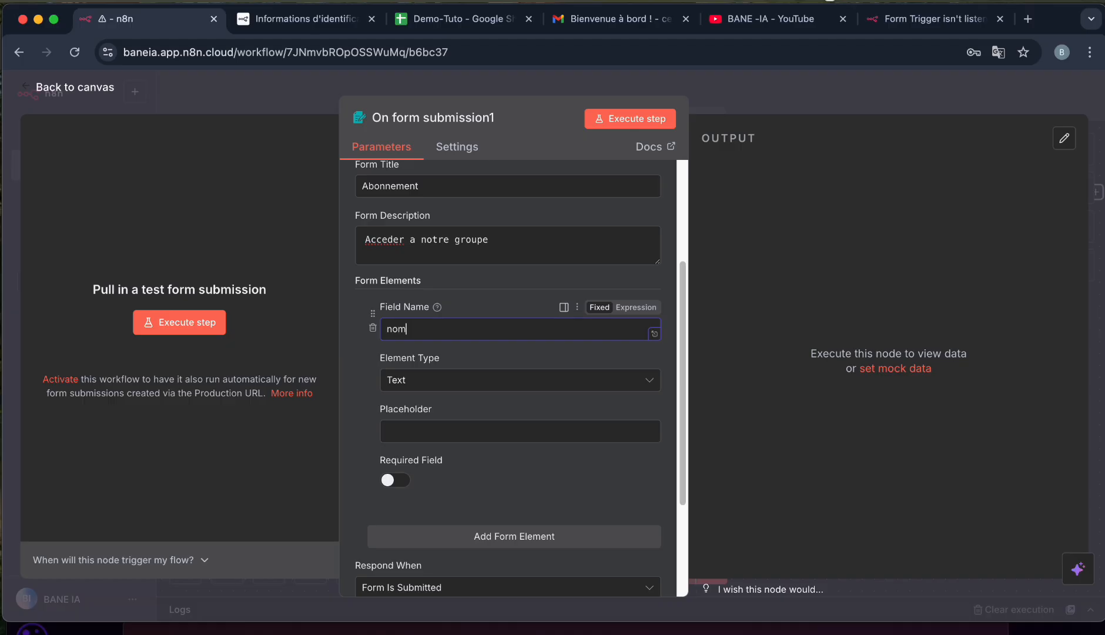
click(437, 382)
scroll(438, 386, down, 1)
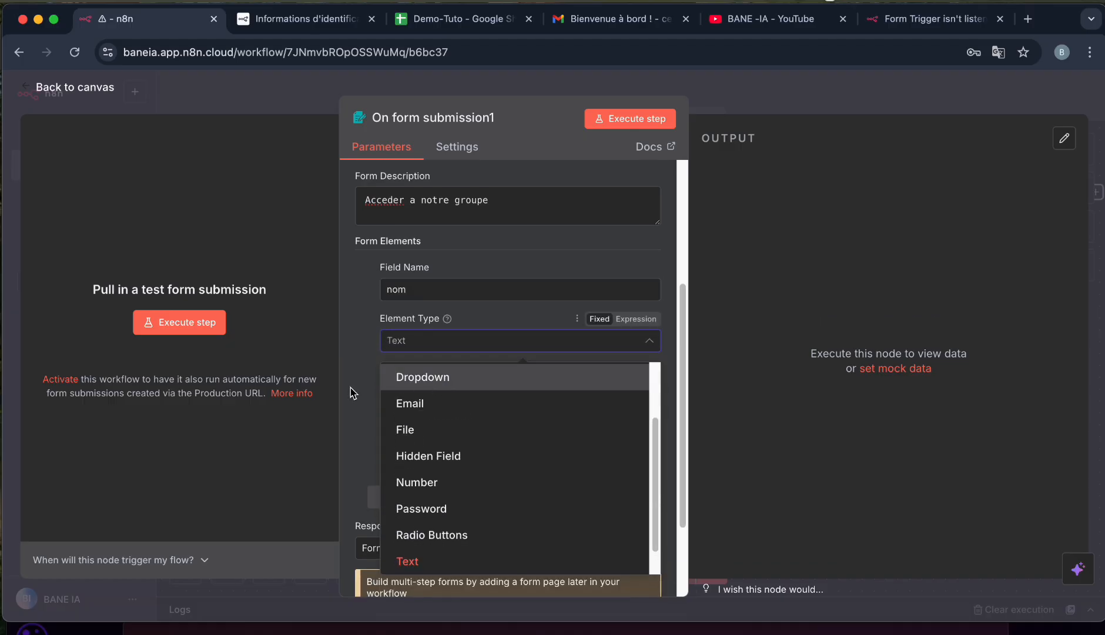
click(352, 388)
click(417, 399)
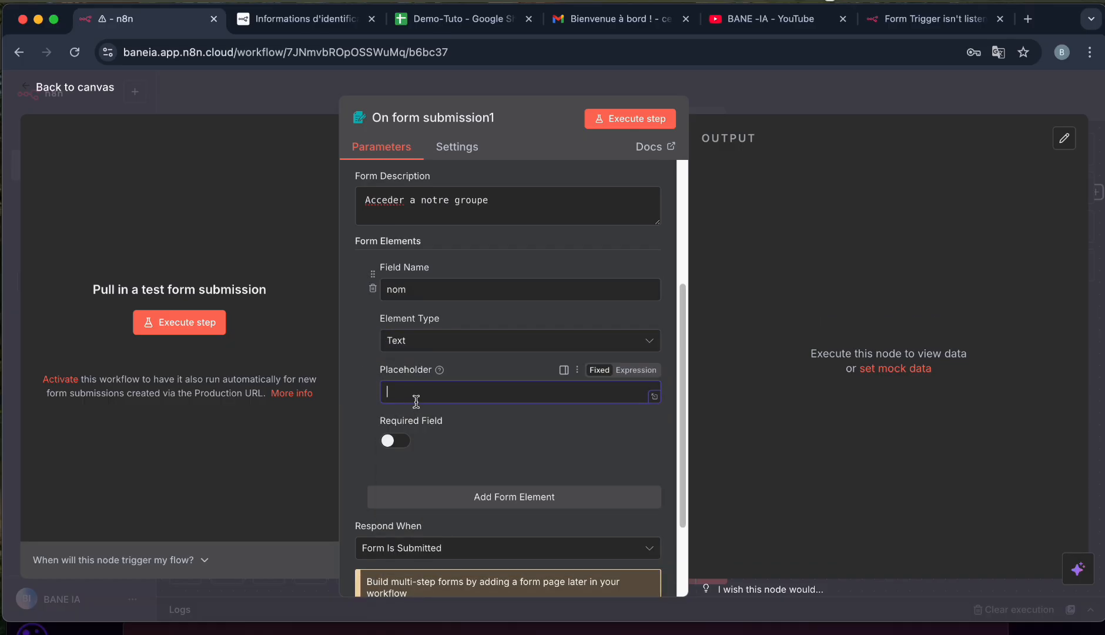
text(nom)
click(395, 441)
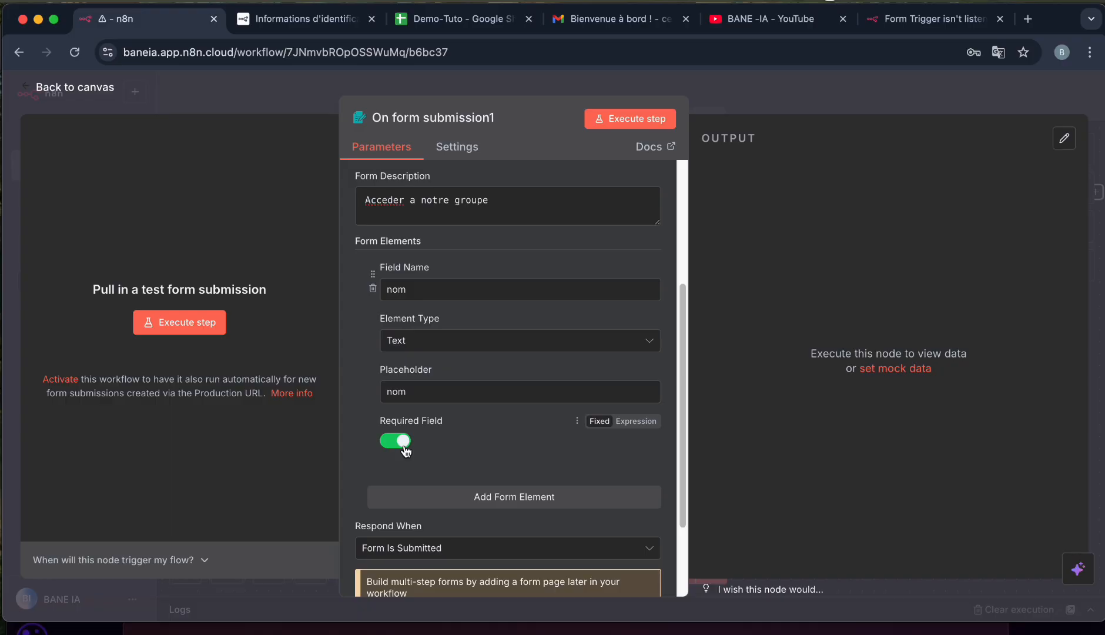
click(403, 448)
Add a second Text form field named prenom with a matching placeholder.
click(509, 499)
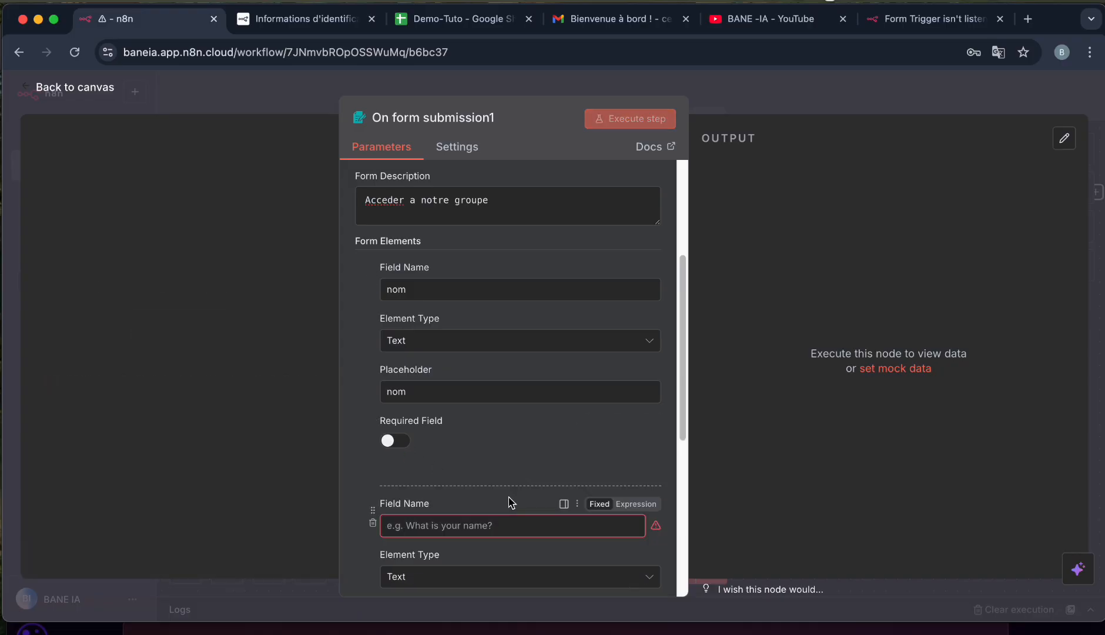
scroll(471, 486, down, 5)
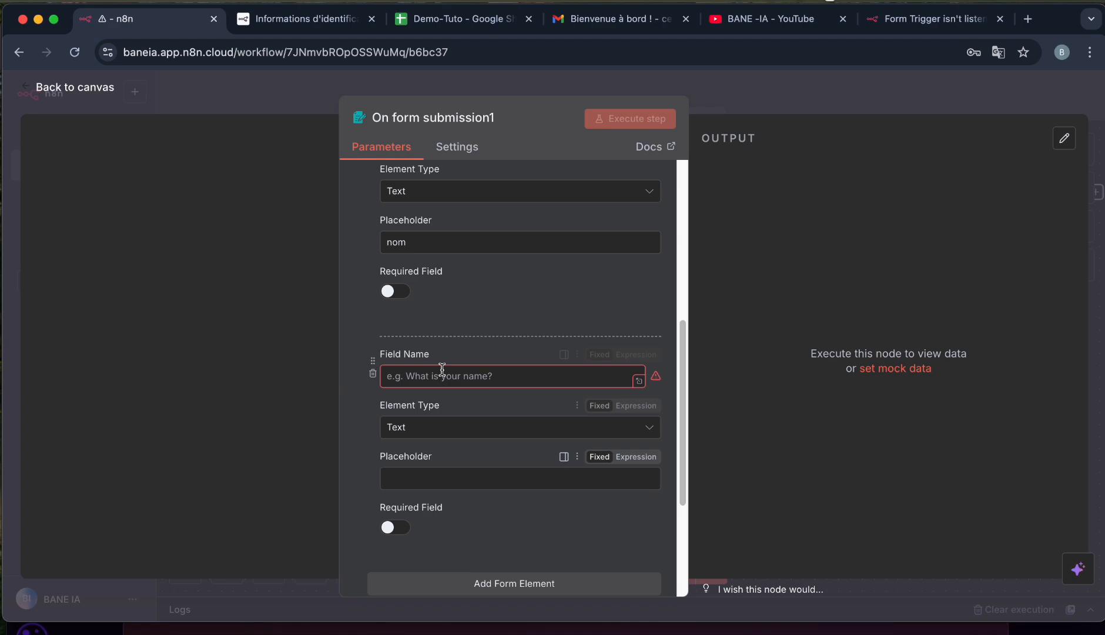
click(440, 378)
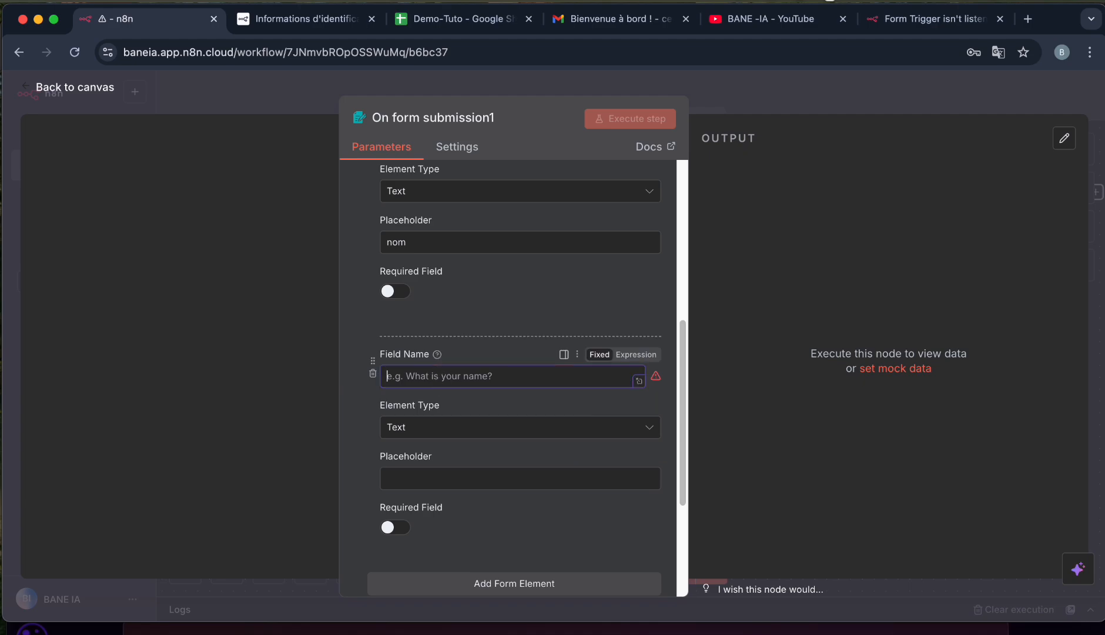
text(prenom)
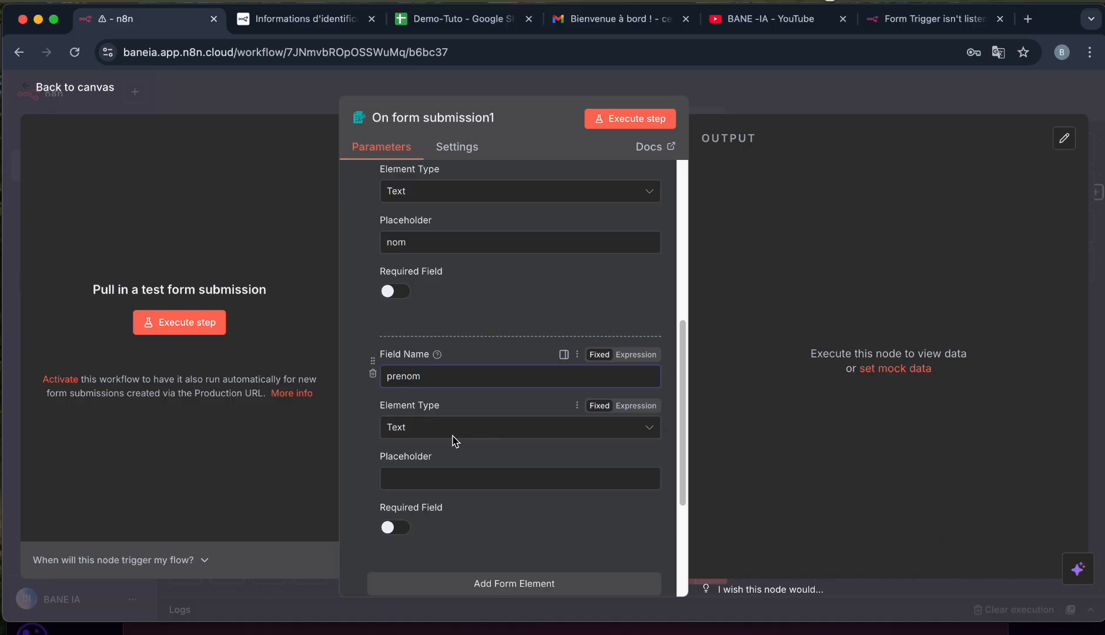
click(424, 479)
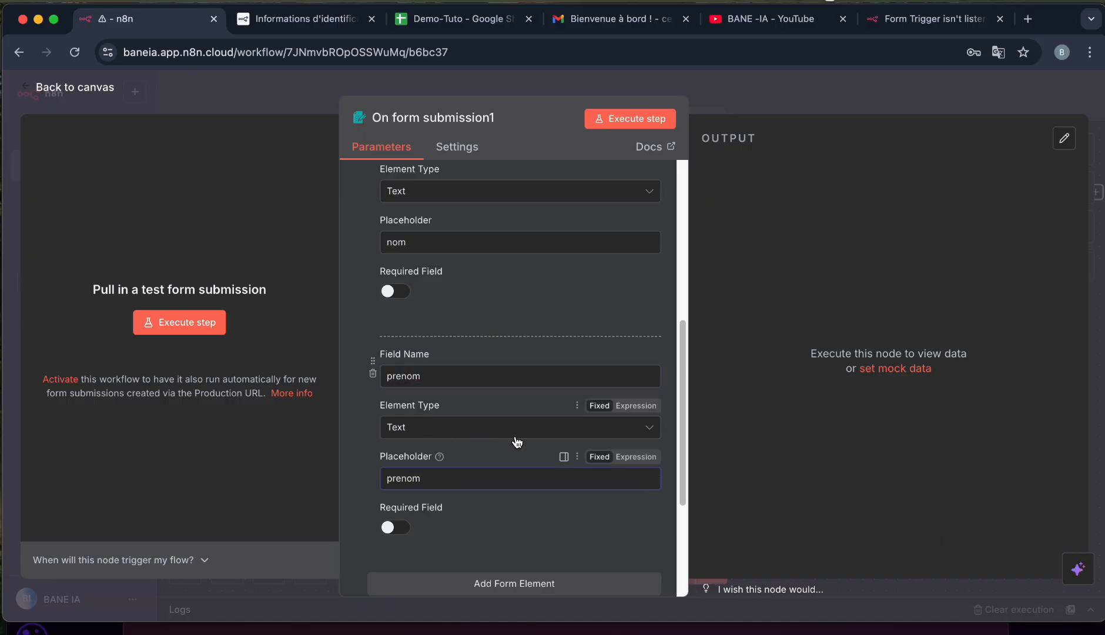
scroll(514, 441, down, 3)
Add an Email-type field named email with placeholder 'email', then launch the test form.
click(474, 483)
scroll(477, 485, down, 3)
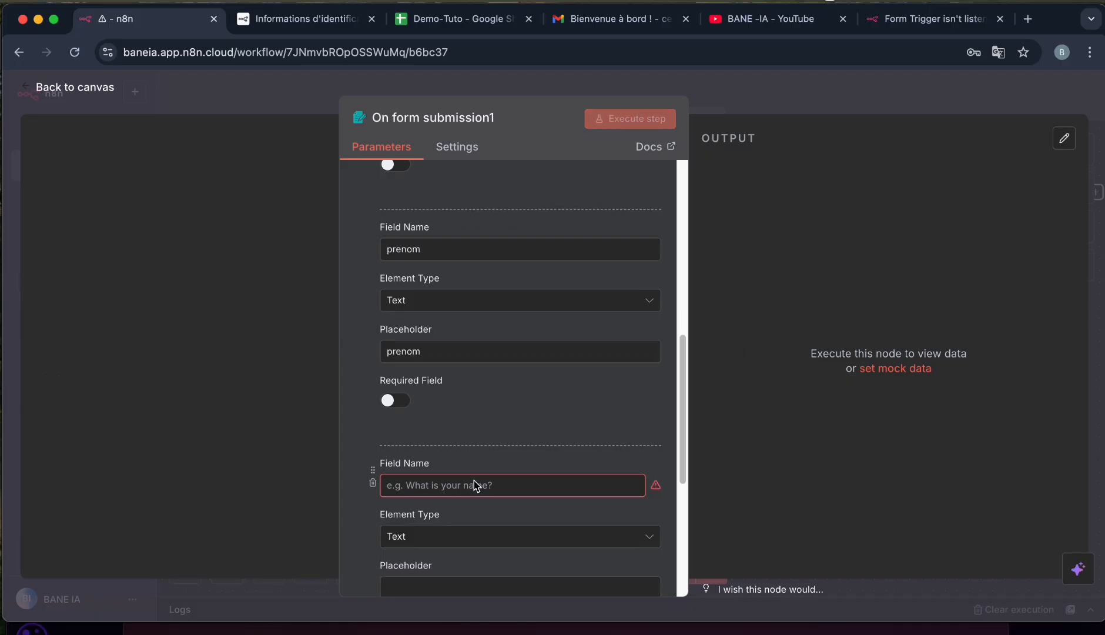
click(434, 393)
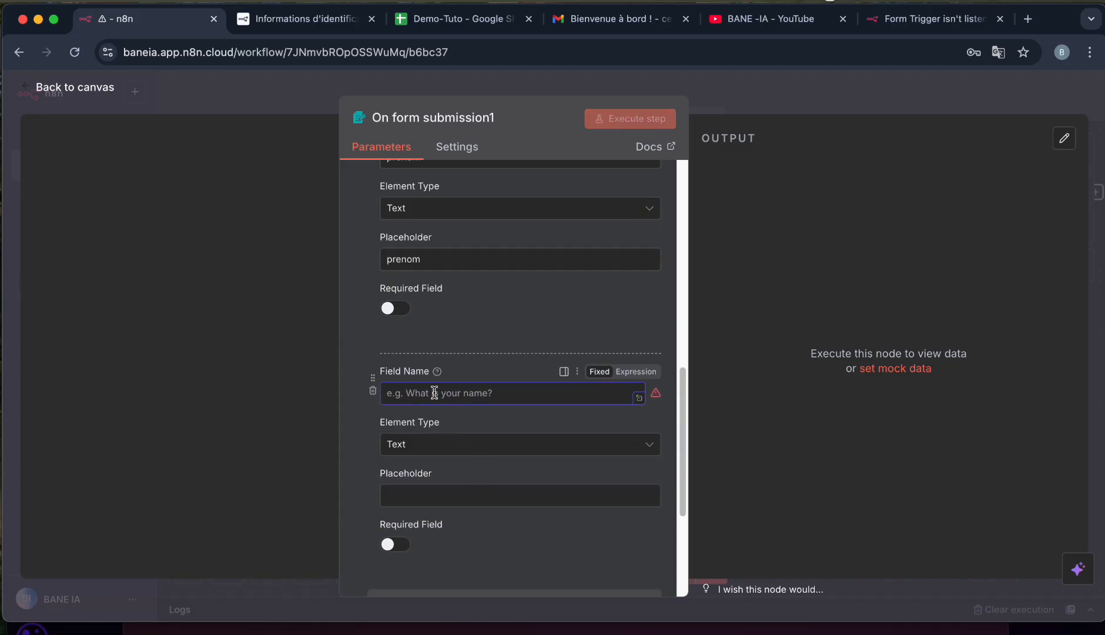
text(email)
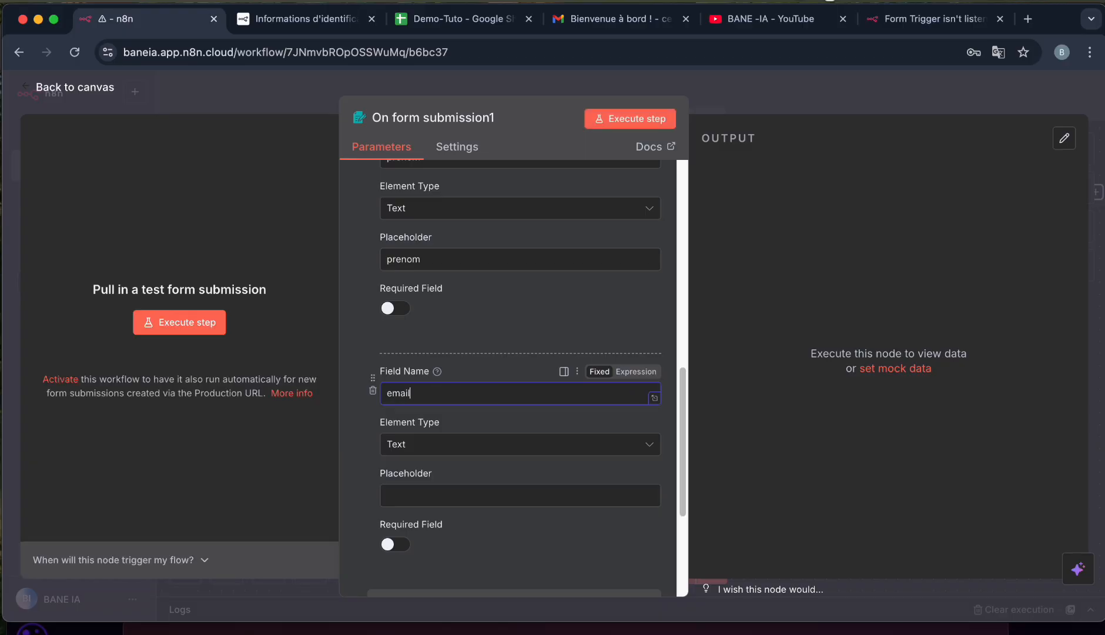
click(465, 445)
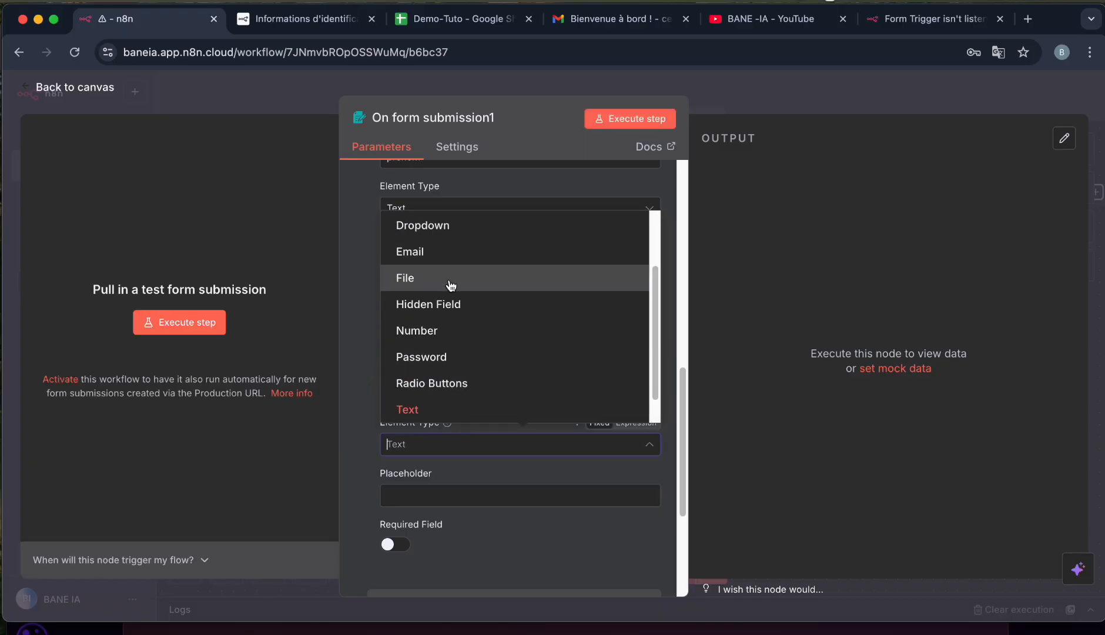
scroll(450, 285, up, 1)
click(435, 276)
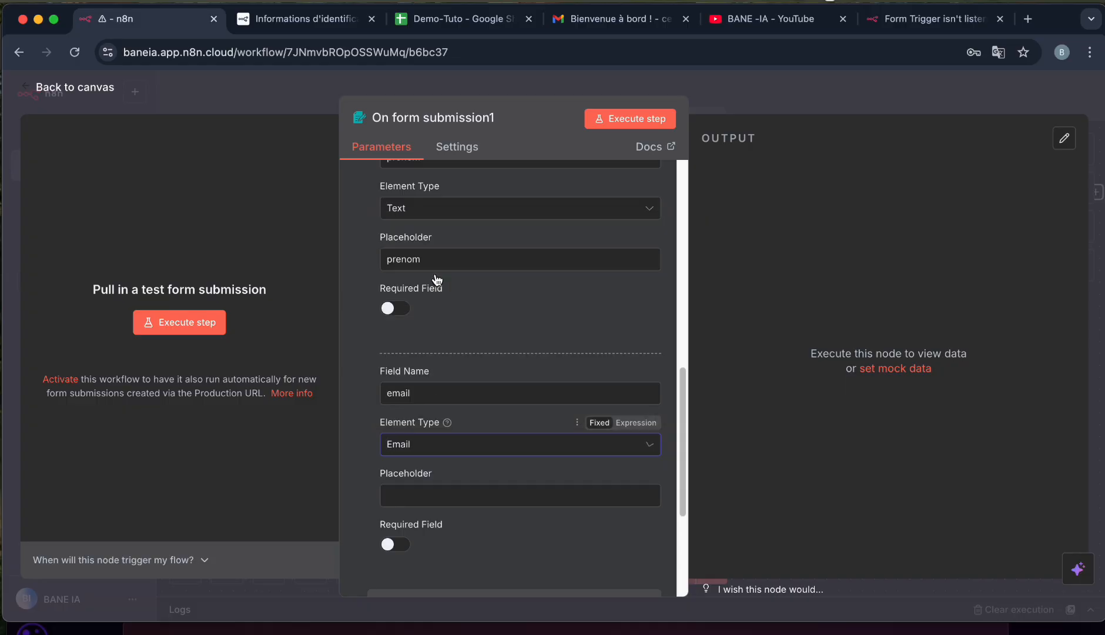
scroll(429, 442, down, 1)
click(421, 436)
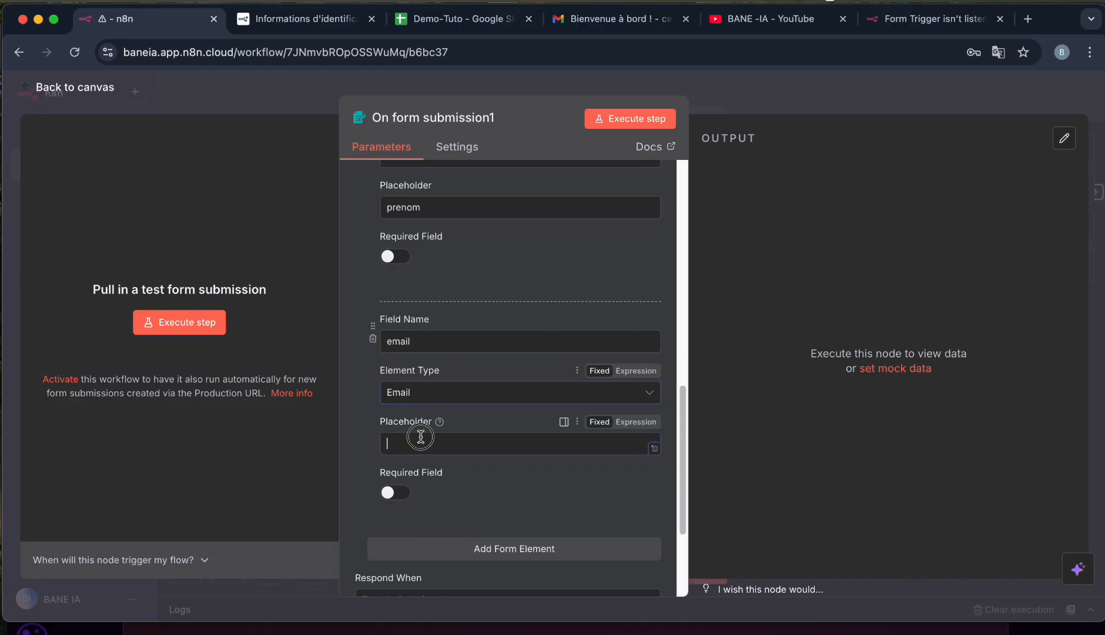
text(email)
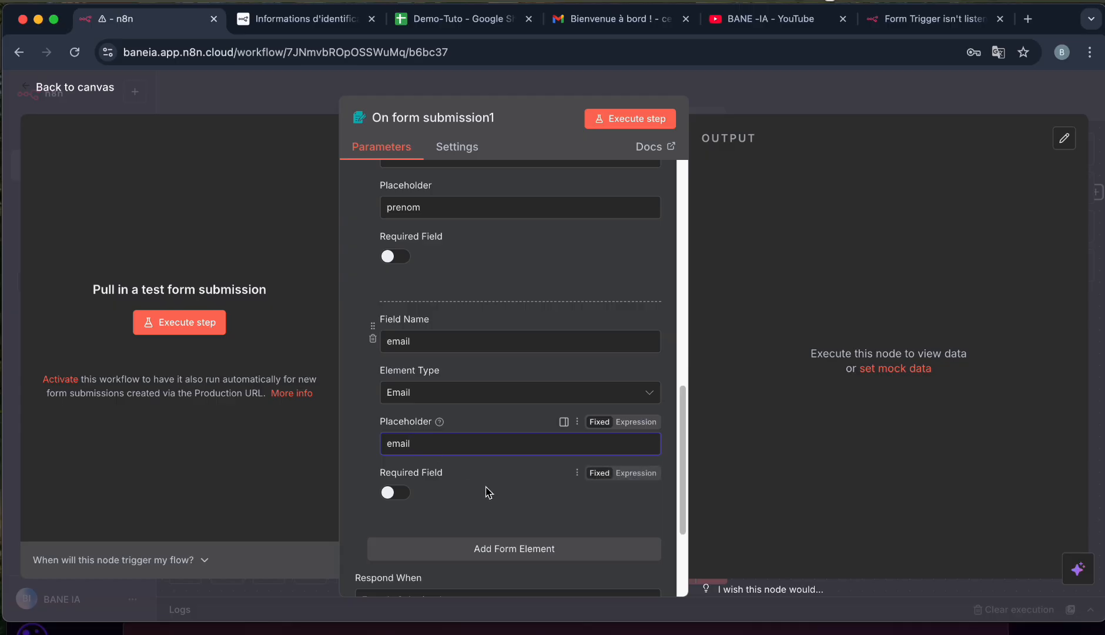
click(626, 121)
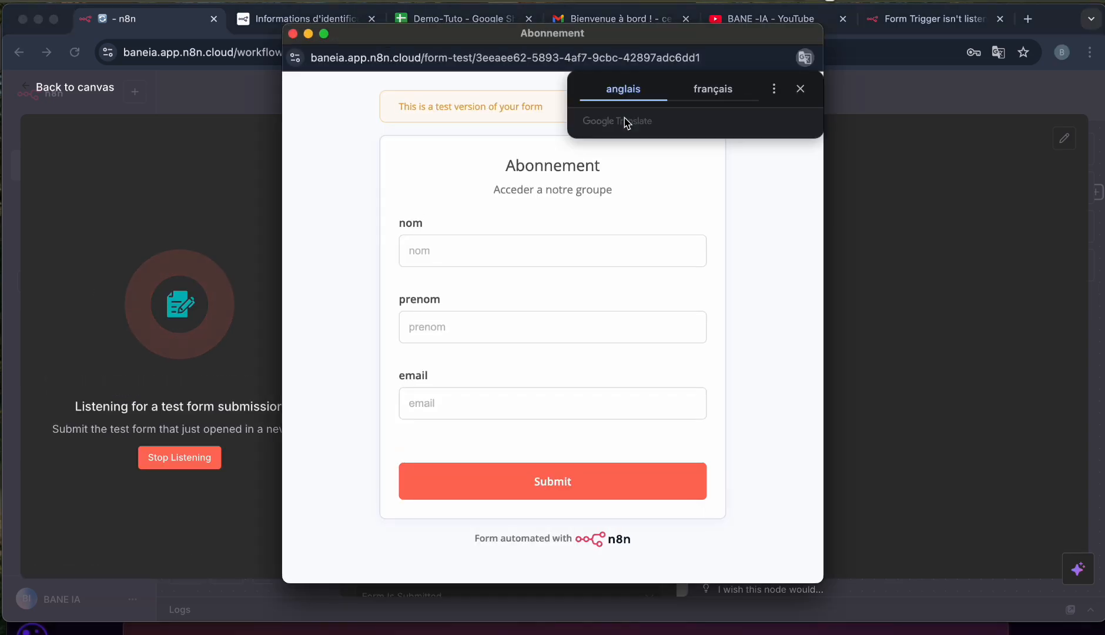
Fill the Abonnement test form's prenom and email fields, submit it, and close the form window.
click(493, 259)
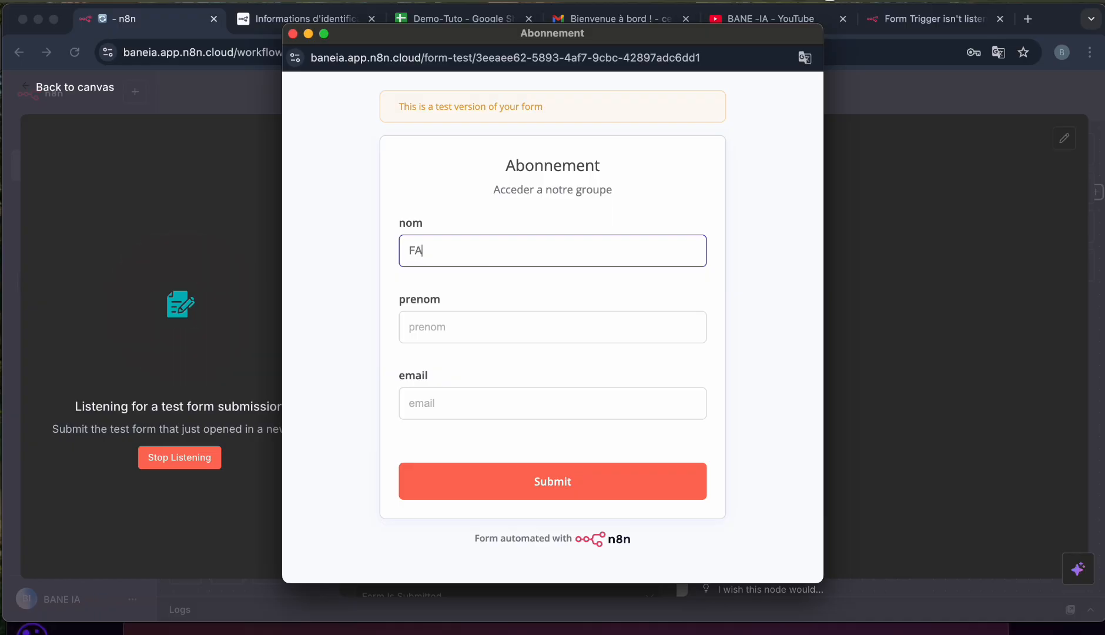
click(441, 333)
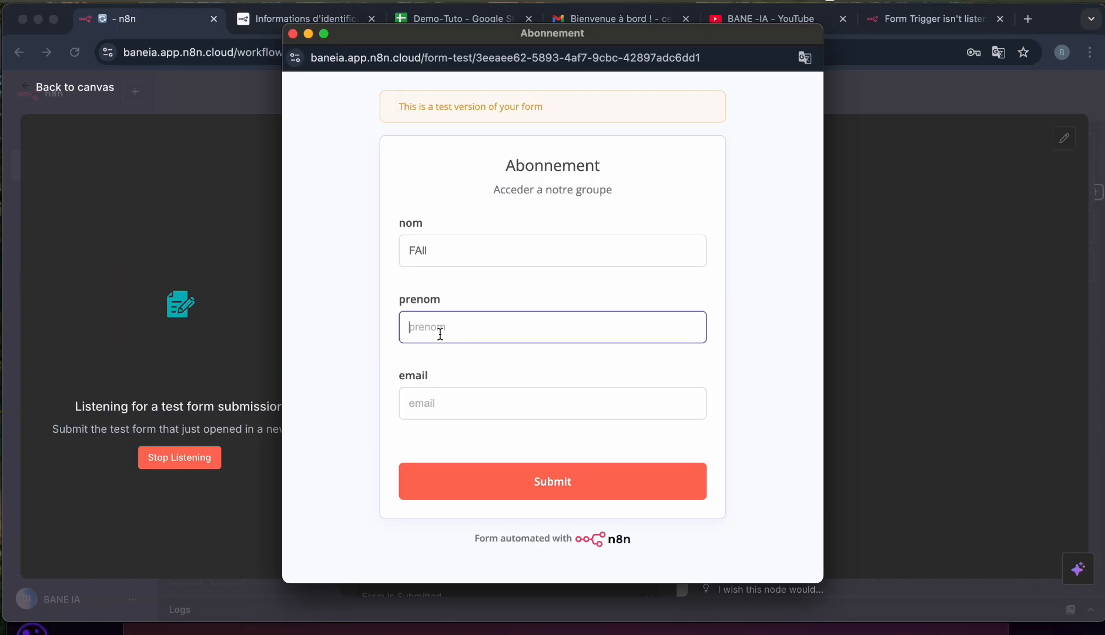
text(Gallo)
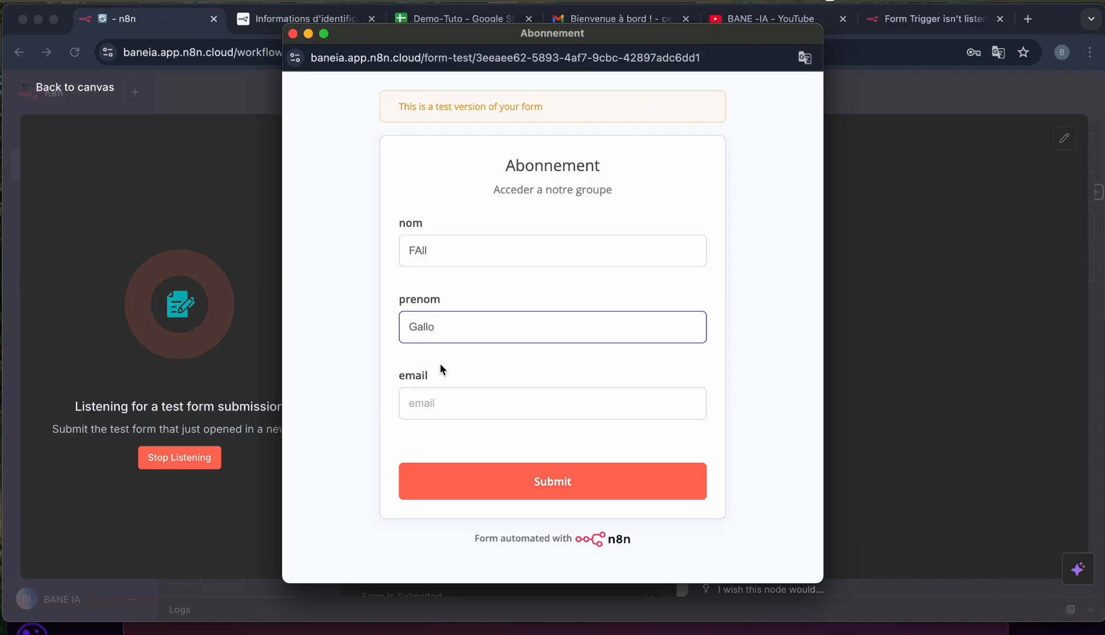
click(438, 404)
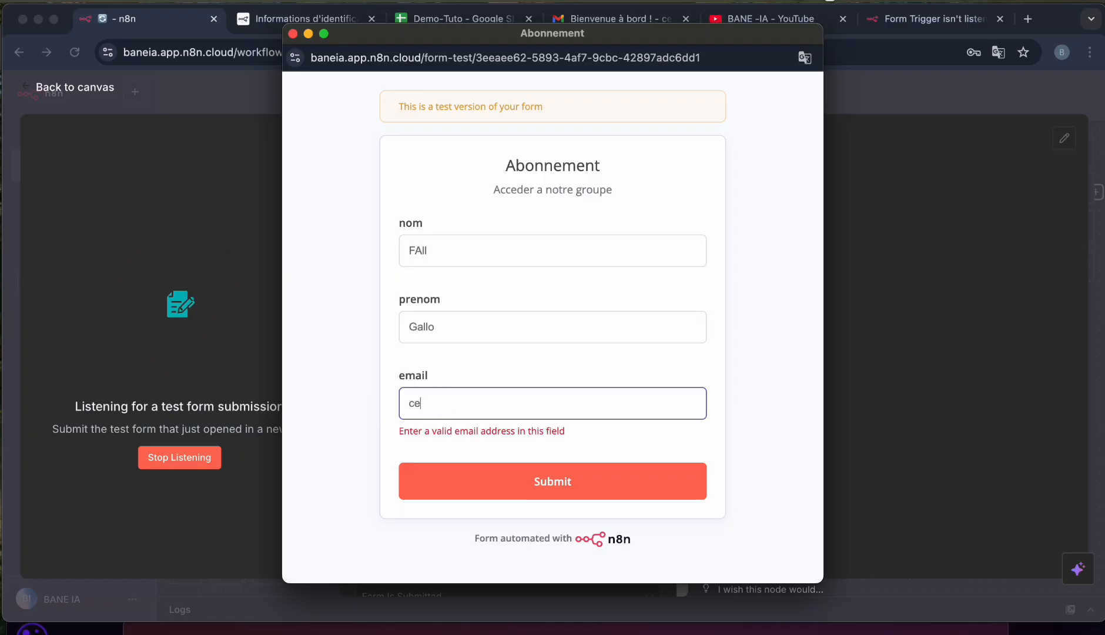
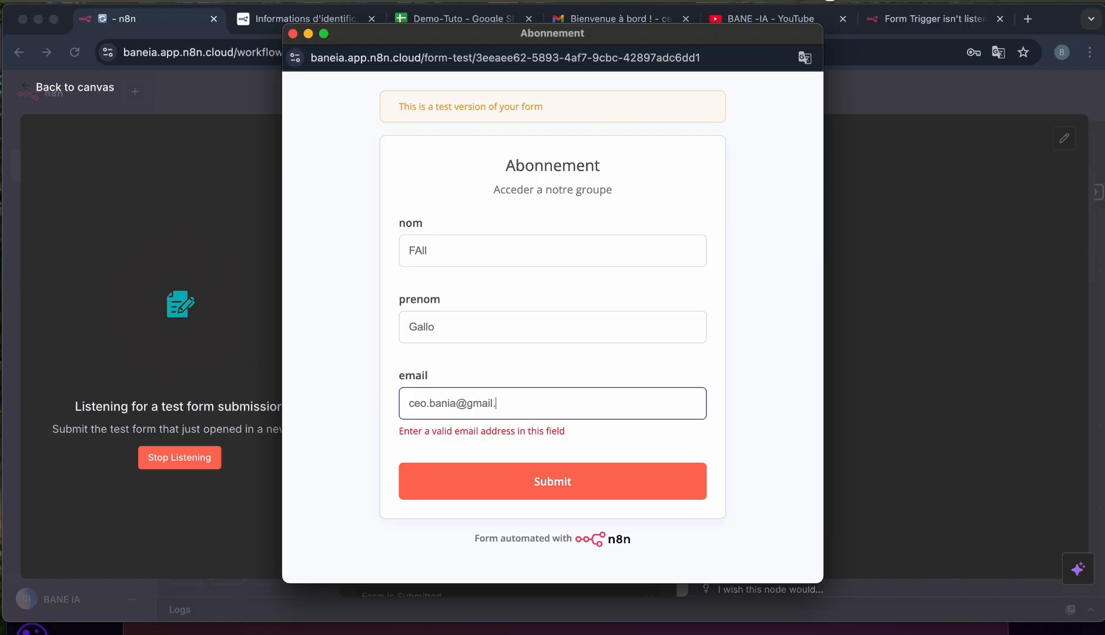
click(527, 489)
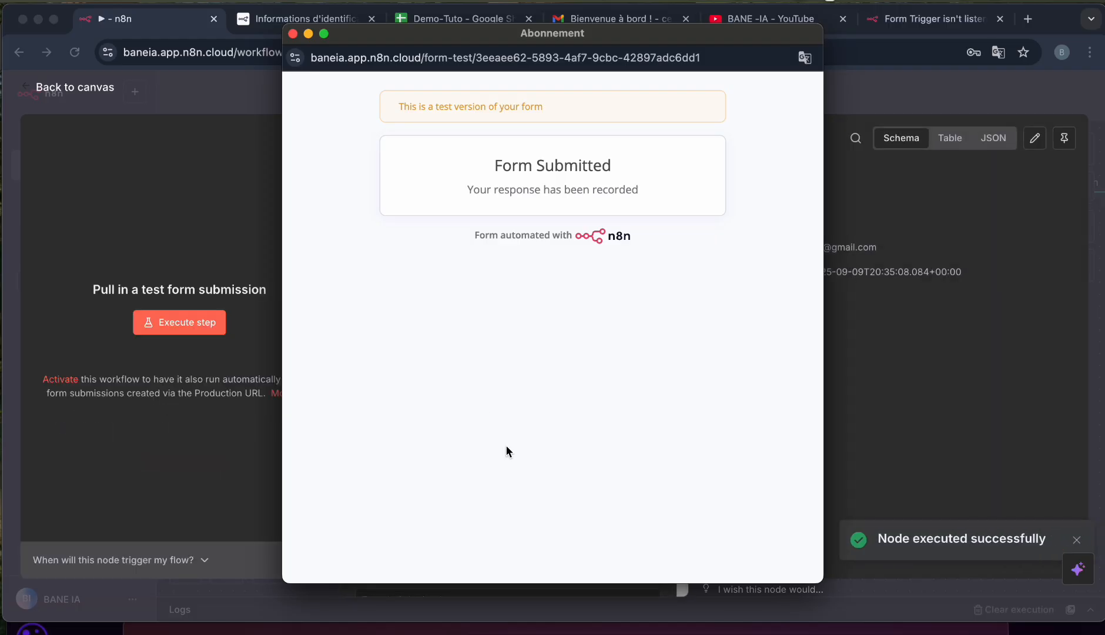
click(293, 34)
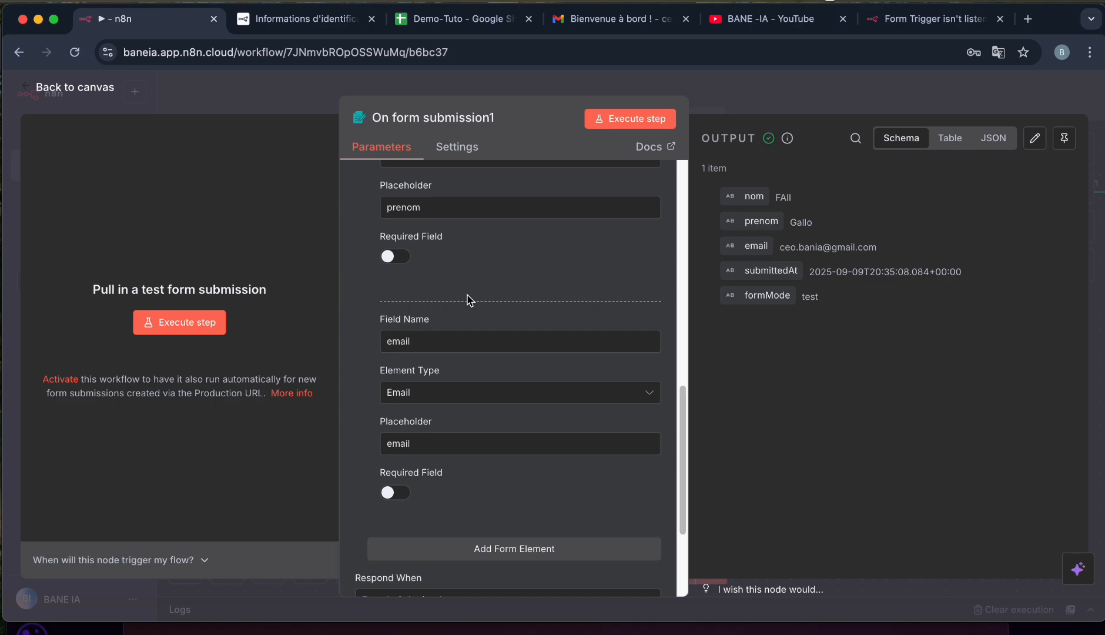
Move the form trigger to the left and add an Edit Fields (Set) node after it.
click(92, 93)
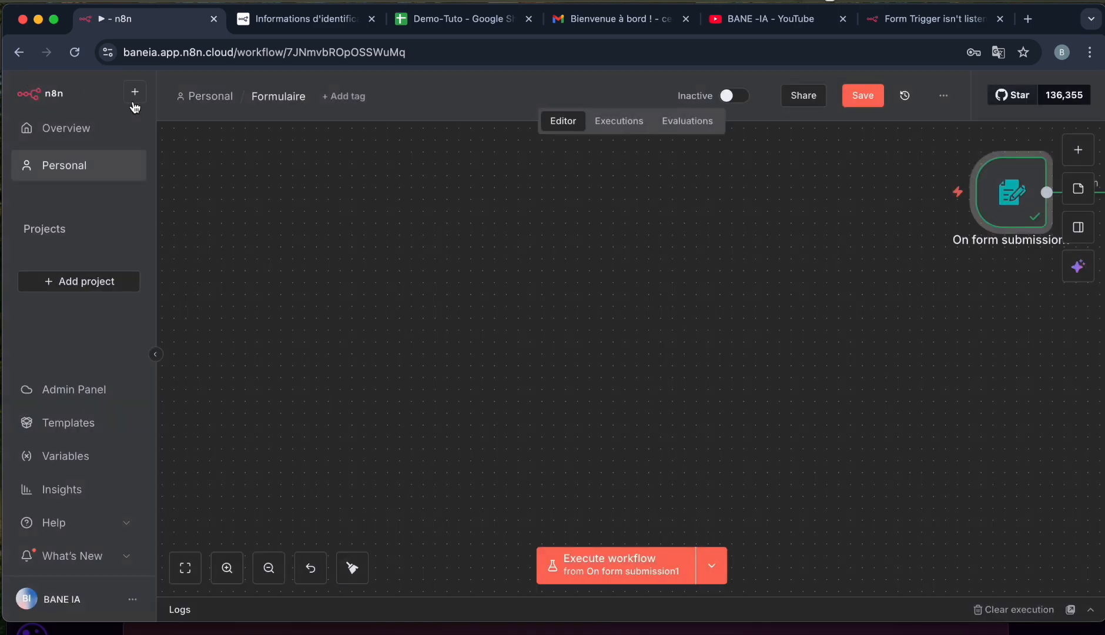
drag(985, 200, 347, 318)
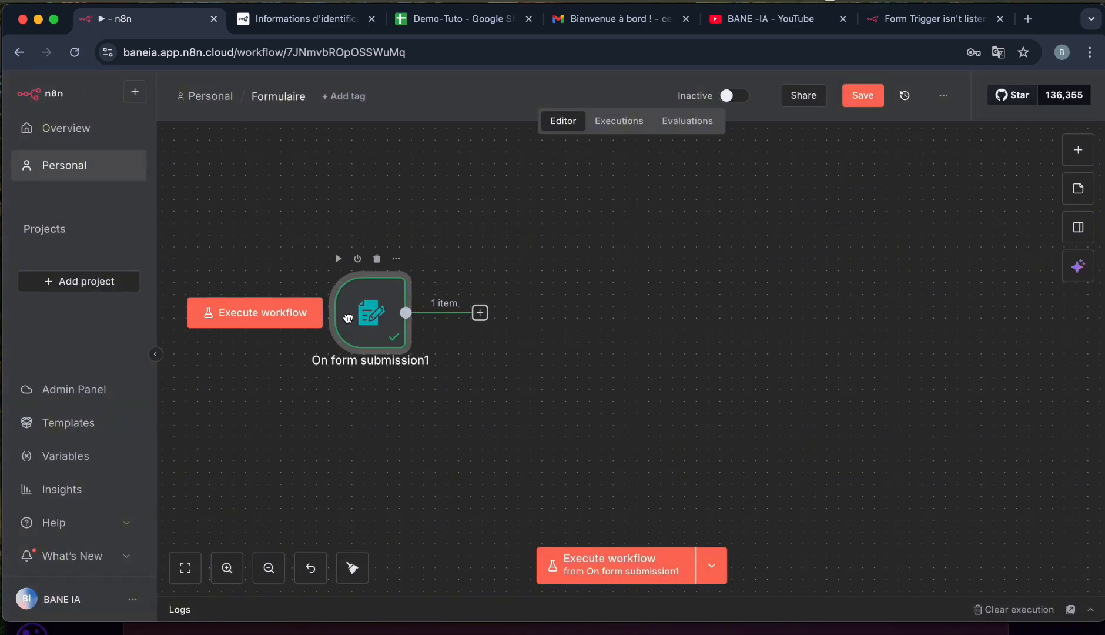
click(480, 313)
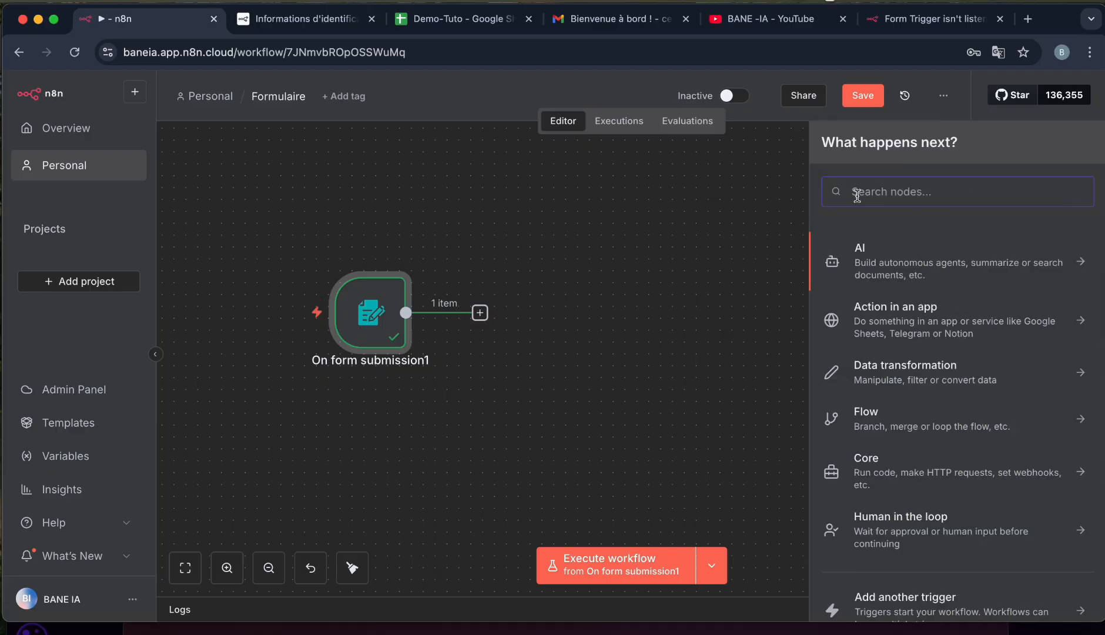
text(edit)
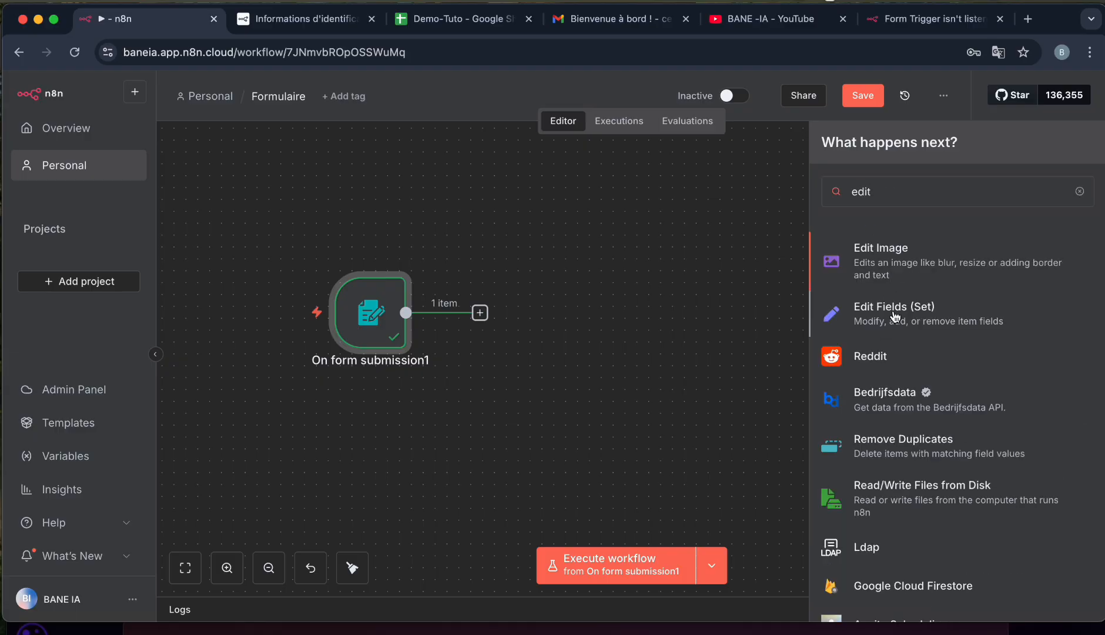
click(894, 312)
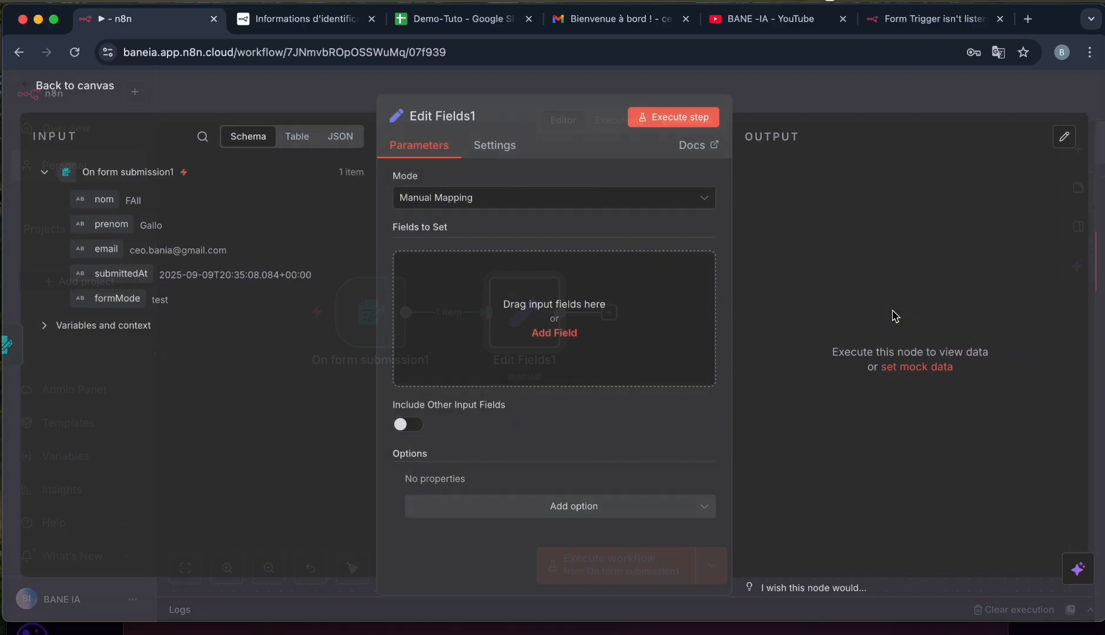
Map nom, prenom and email into Fields to Set and execute the step successfully.
click(469, 288)
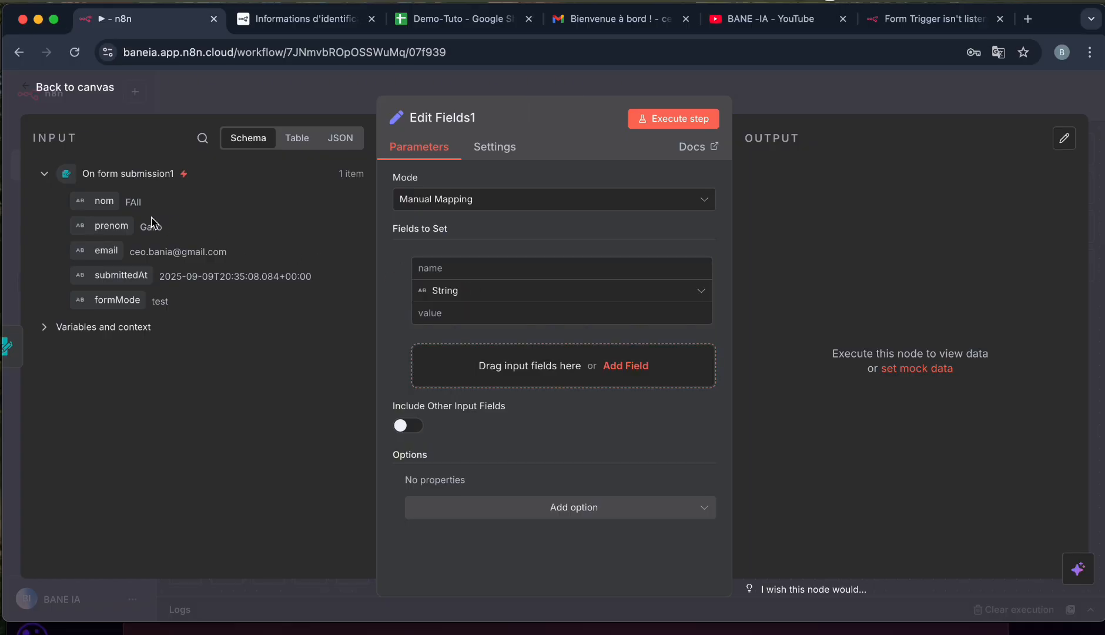
drag(109, 201, 442, 321)
drag(104, 201, 435, 311)
drag(106, 250, 464, 382)
drag(120, 238, 420, 365)
drag(112, 226, 438, 412)
click(477, 467)
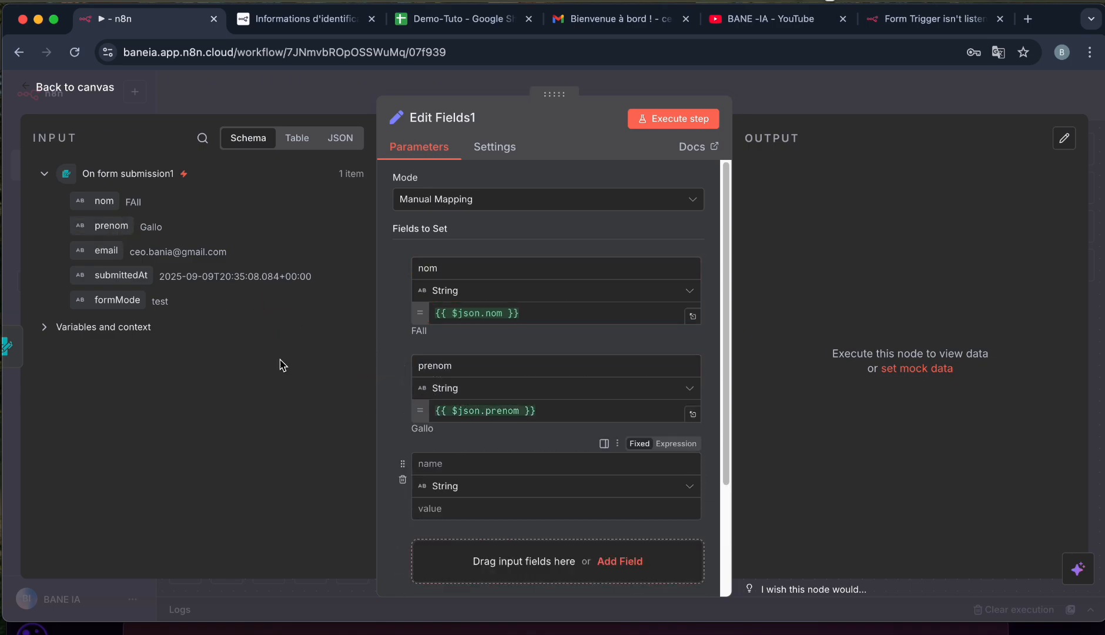
drag(91, 252, 432, 465)
drag(104, 257, 436, 526)
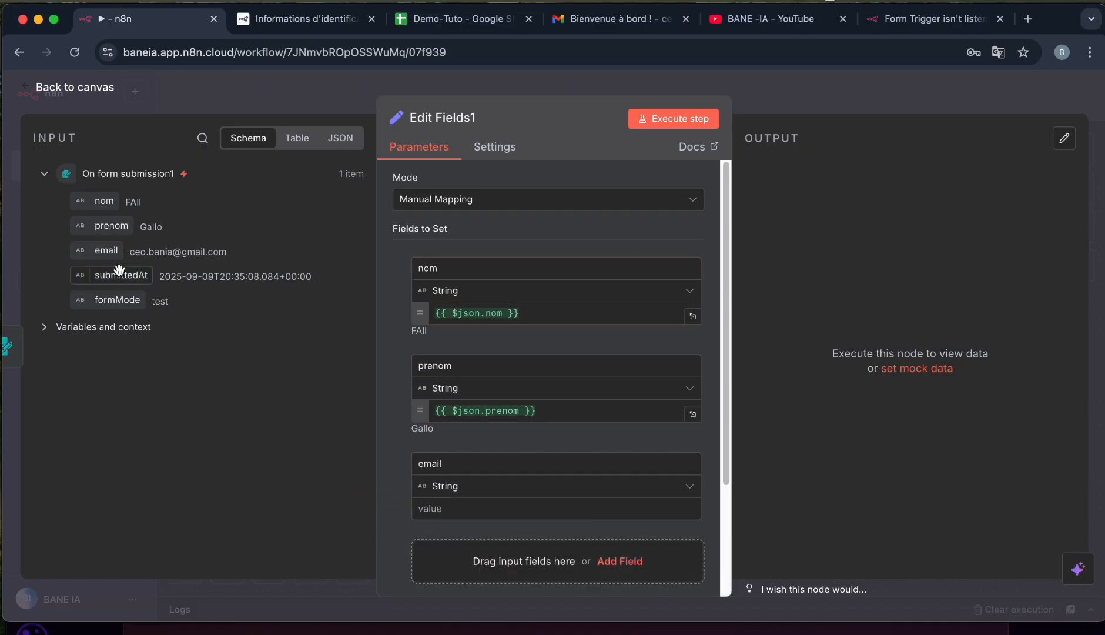
drag(106, 252, 486, 506)
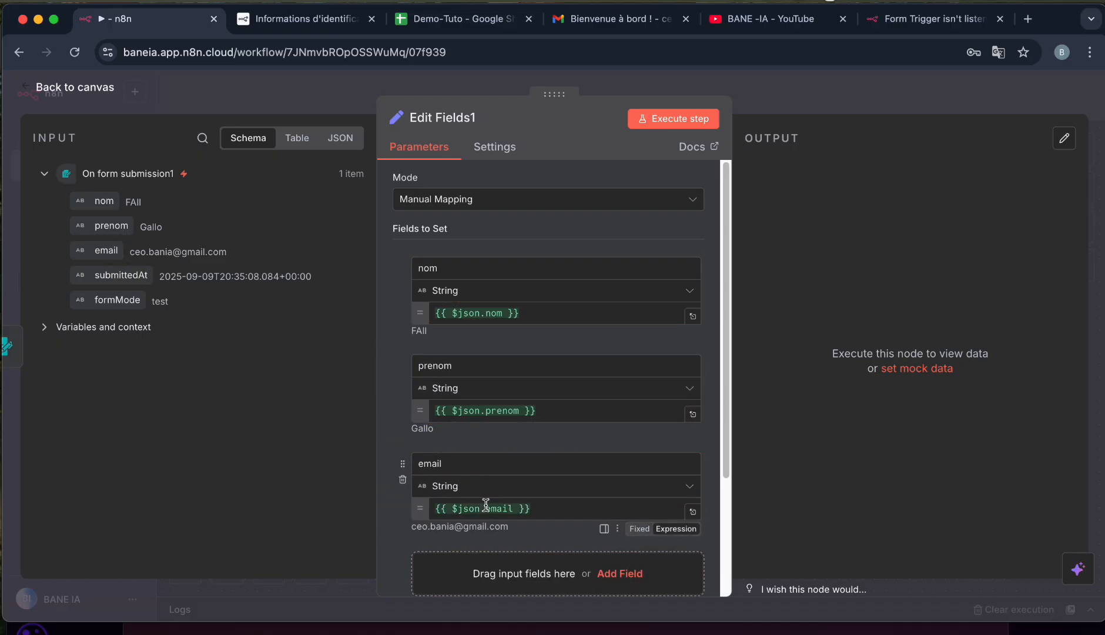
click(678, 122)
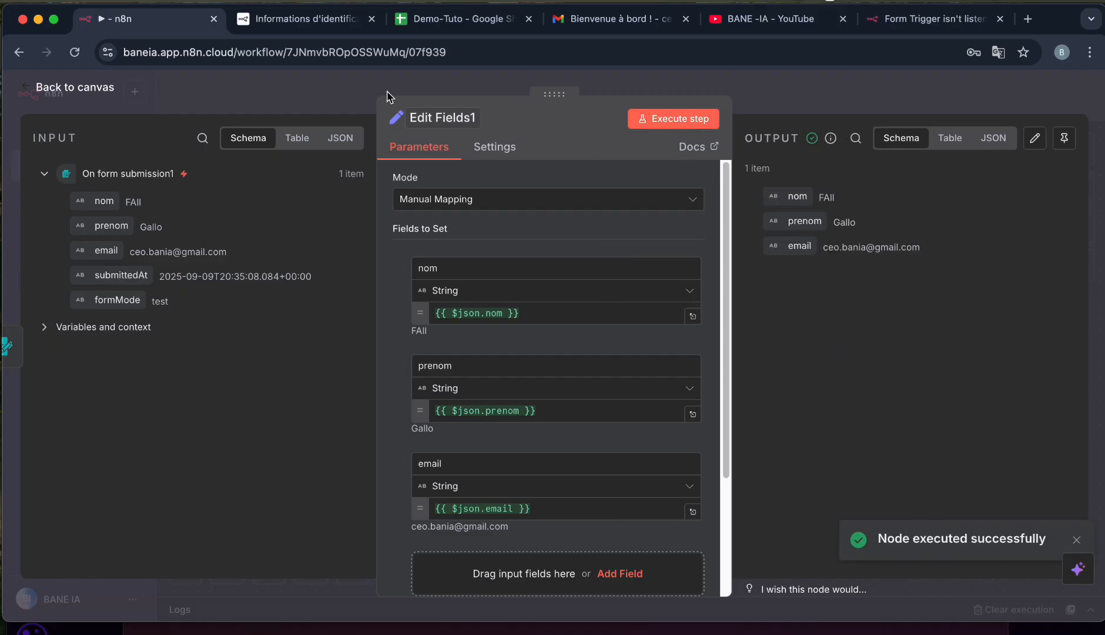
click(96, 93)
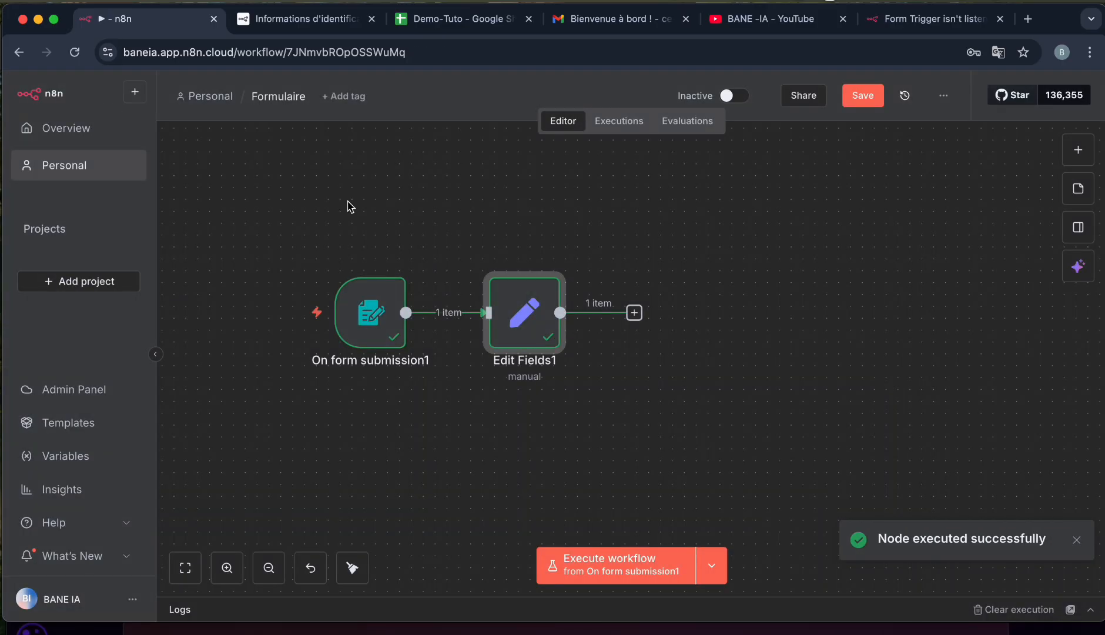
Add a Google Sheets 'Update row in sheet' node after Edit Fields1.
click(634, 312)
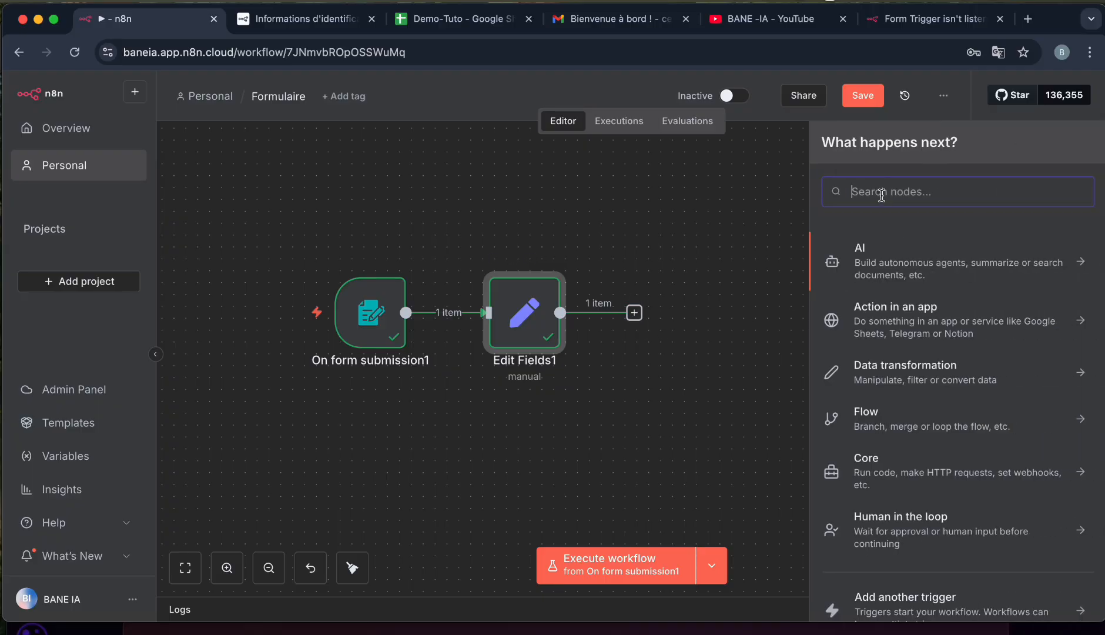
text(sh)
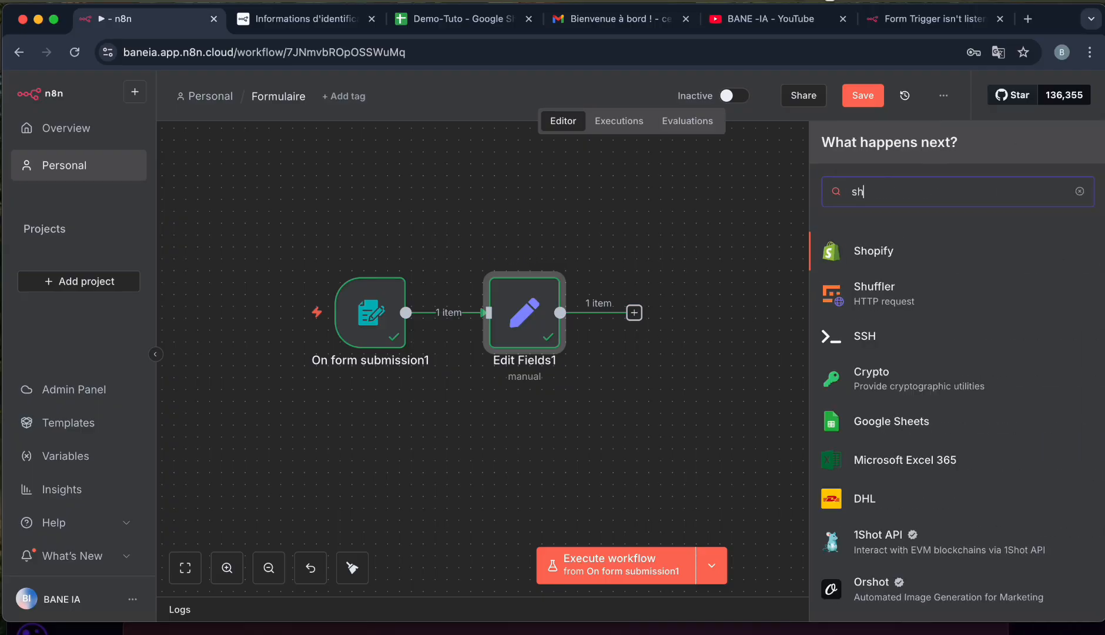
text(ee)
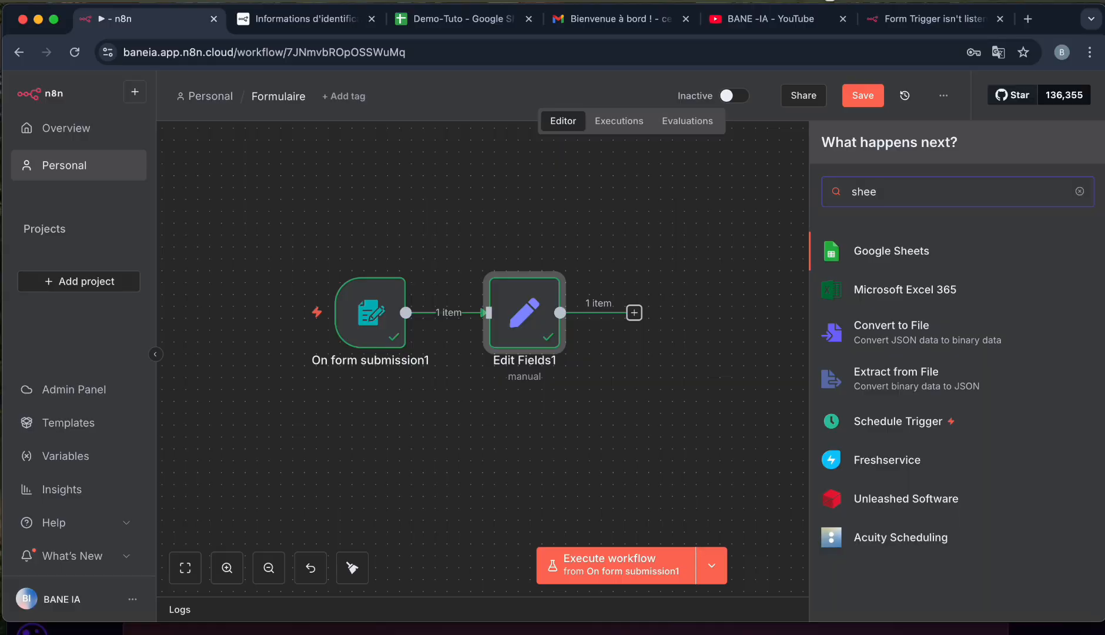
click(891, 253)
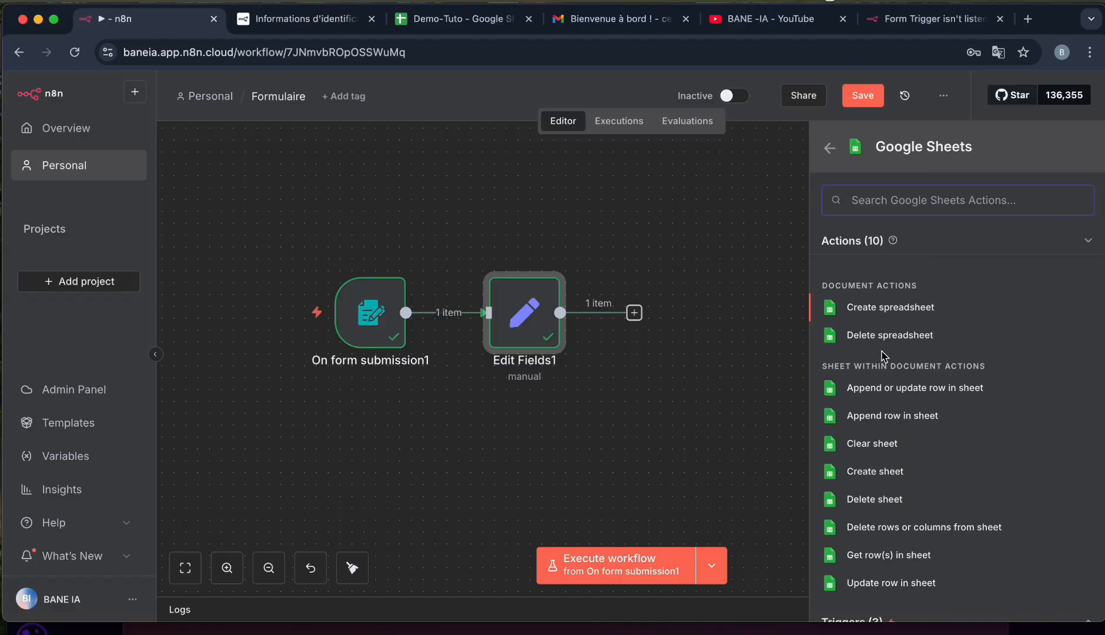
scroll(897, 404, down, 1)
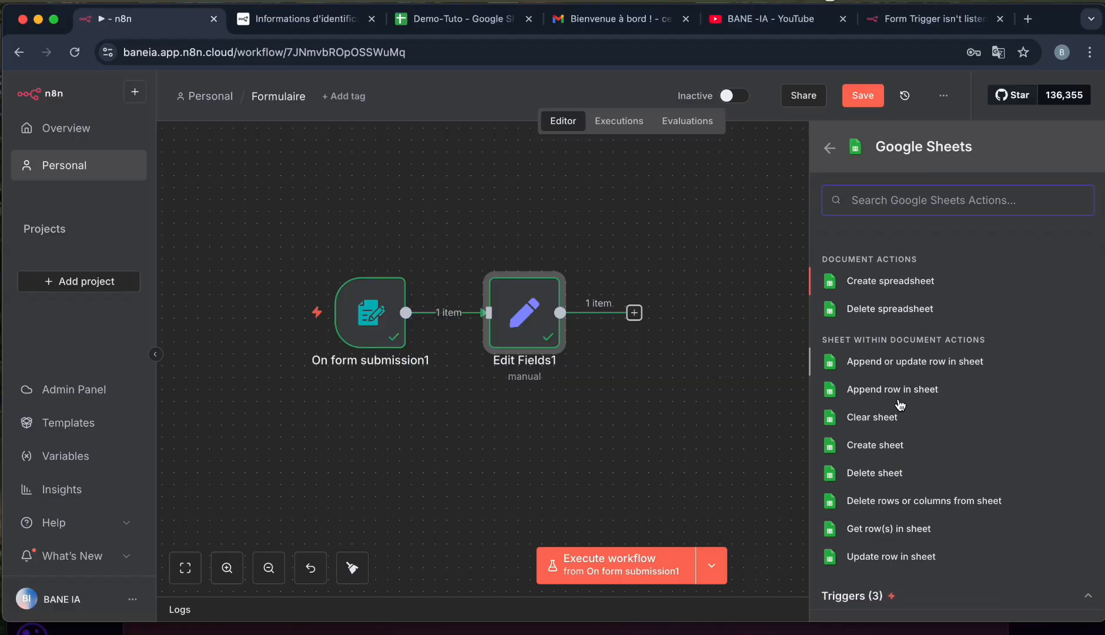
click(894, 557)
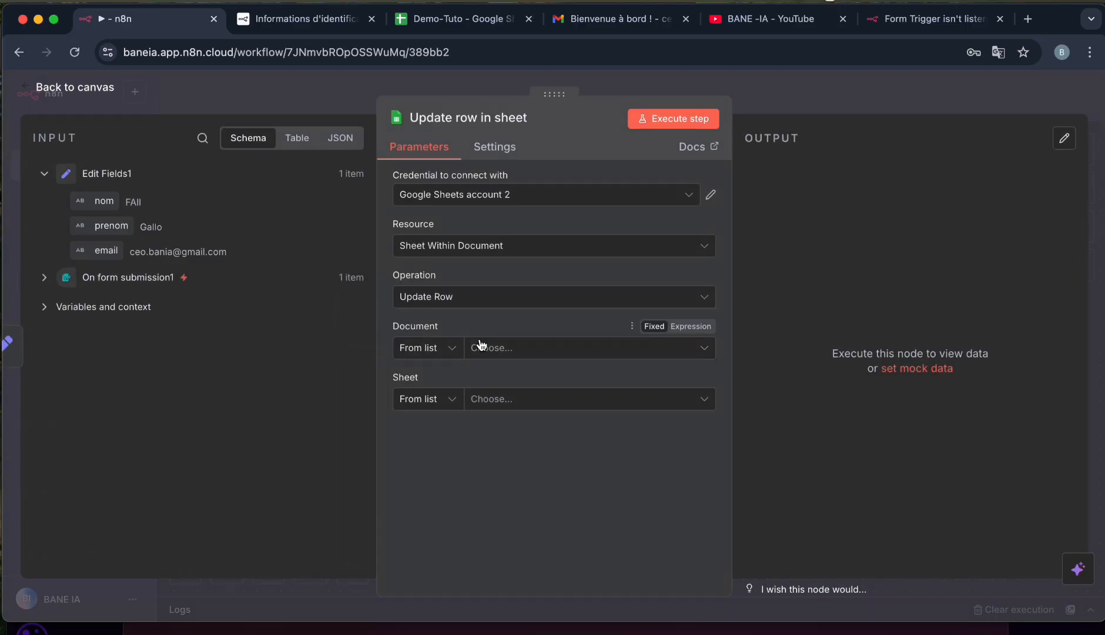
Select the Demo-Tuto spreadsheet as the document and Feuille 1 as the sheet.
click(481, 351)
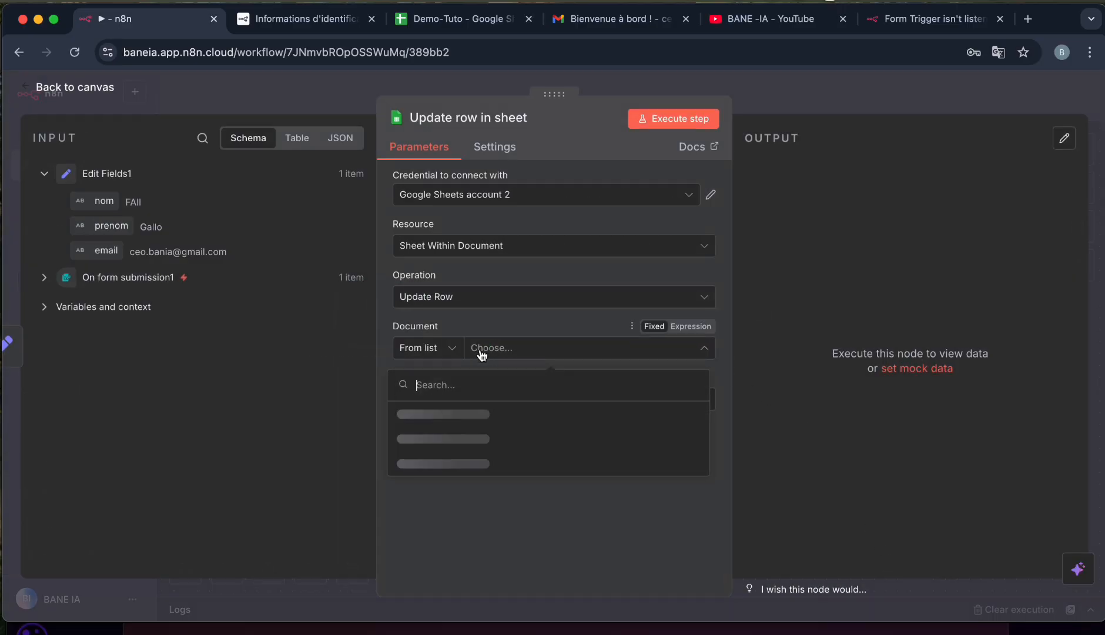
click(456, 415)
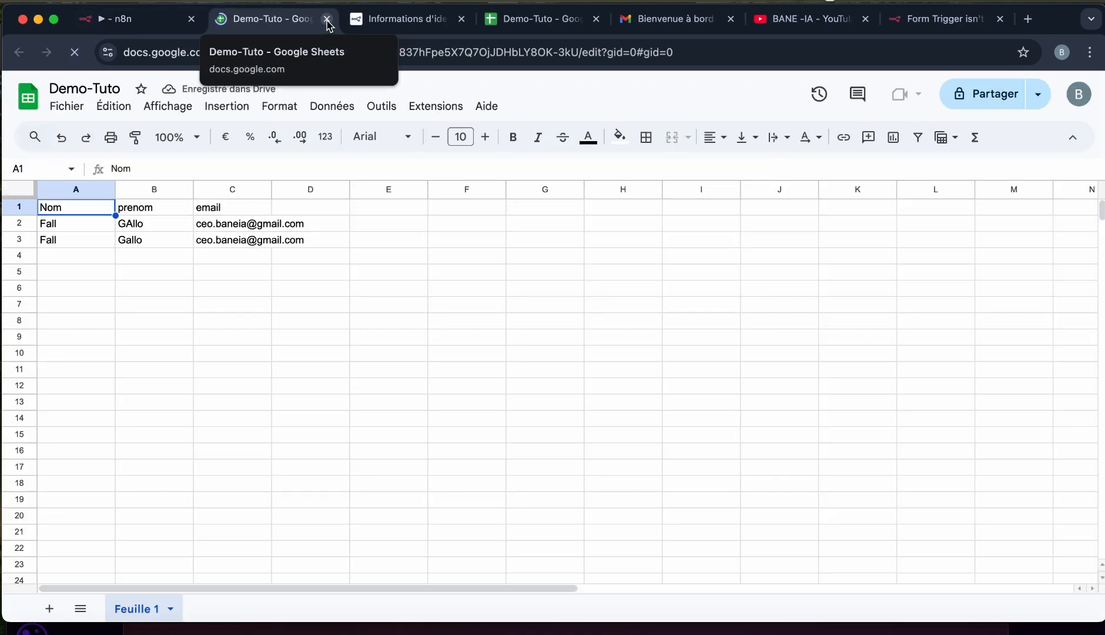
click(326, 19)
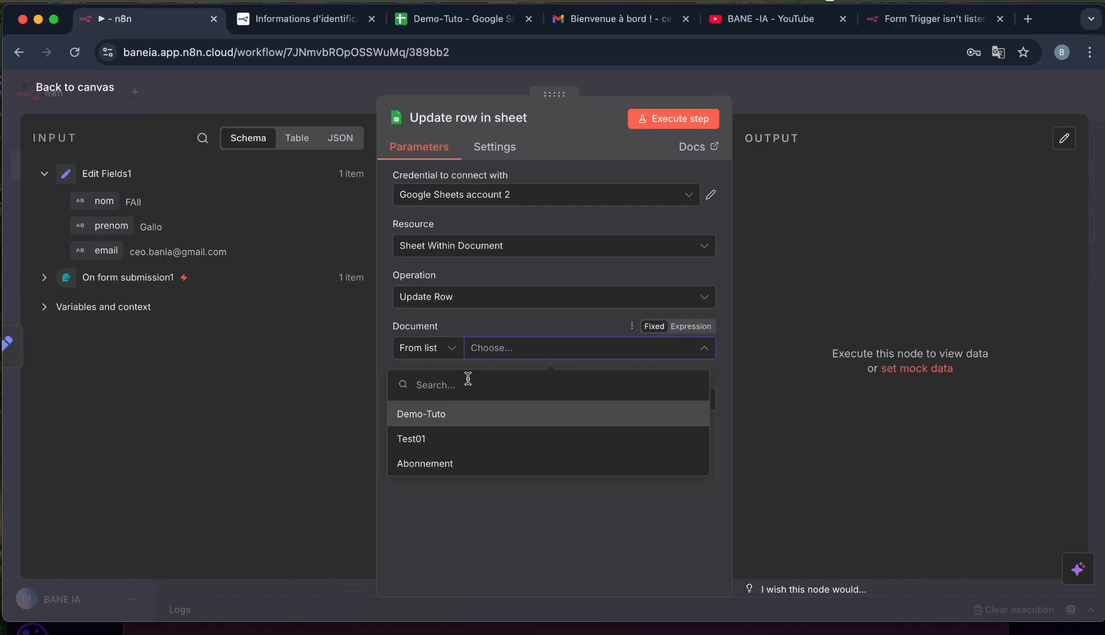
click(413, 414)
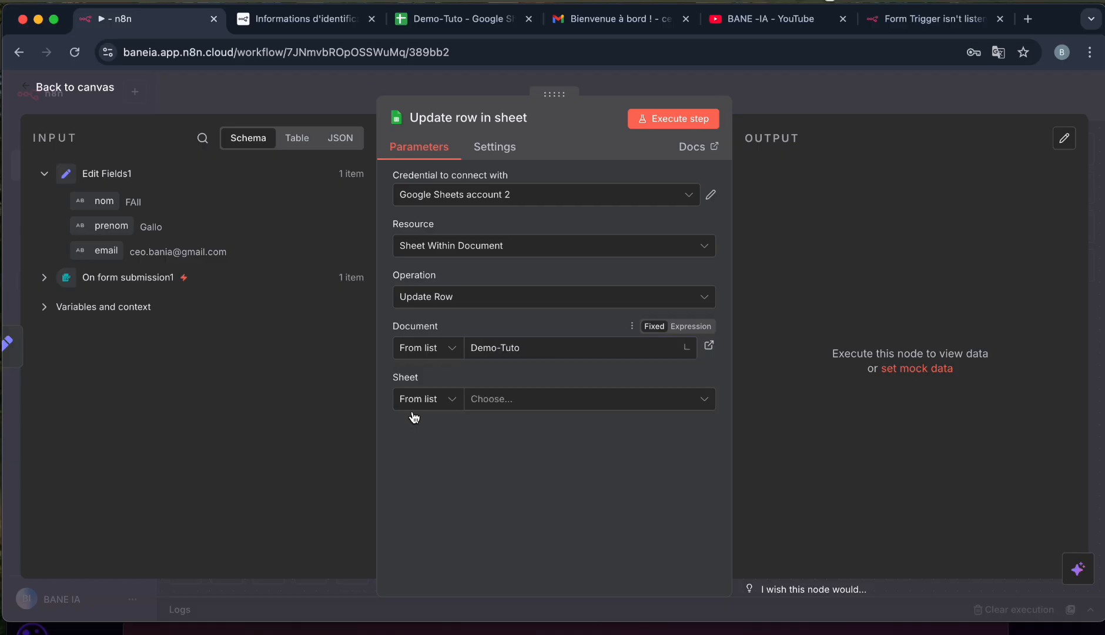
click(482, 404)
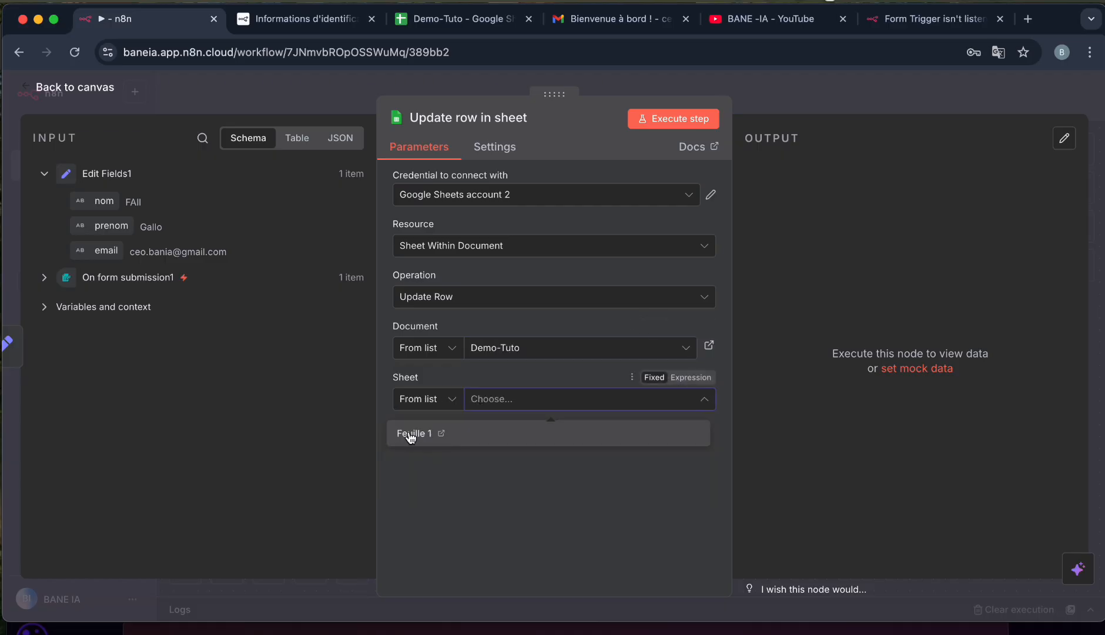
click(410, 435)
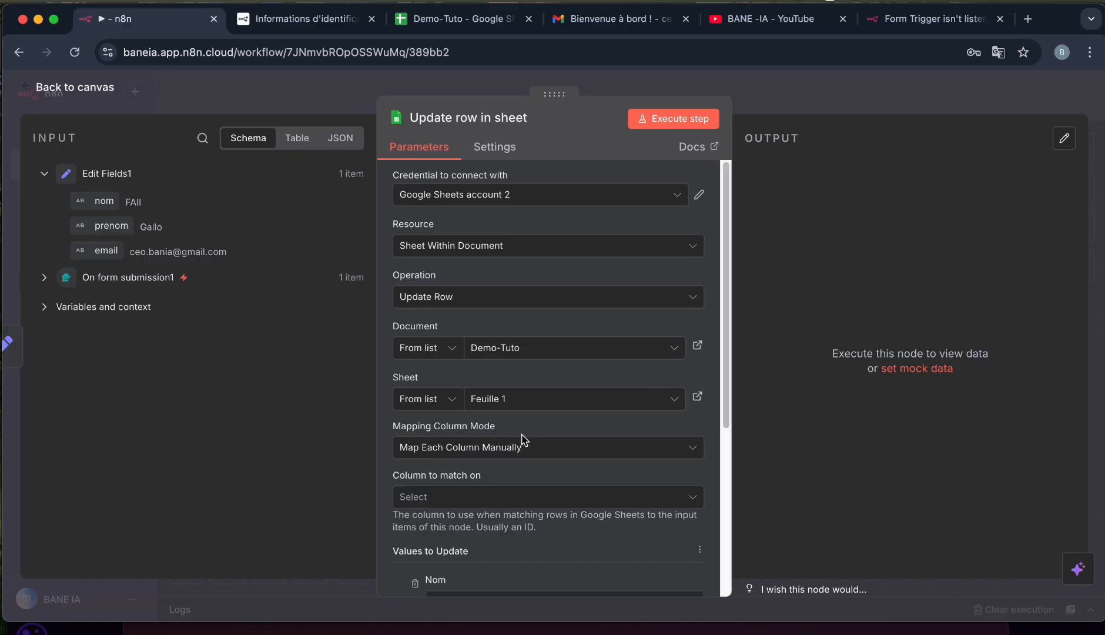
Match on row_number 1, map nom, prenom and email into their columns, and execute the step.
scroll(522, 441, down, 5)
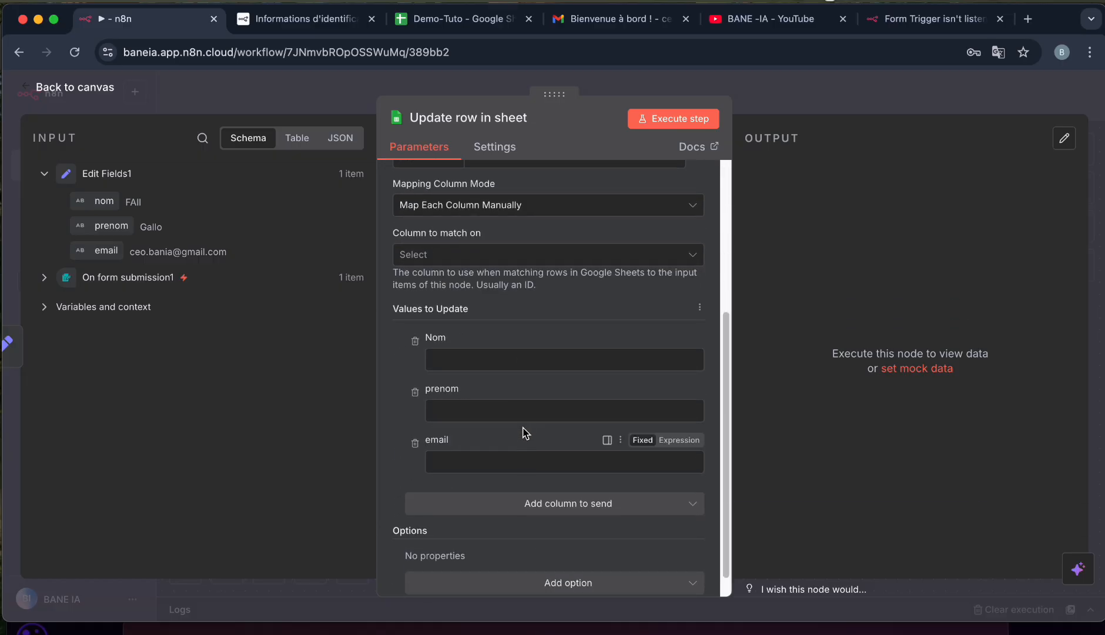
click(565, 278)
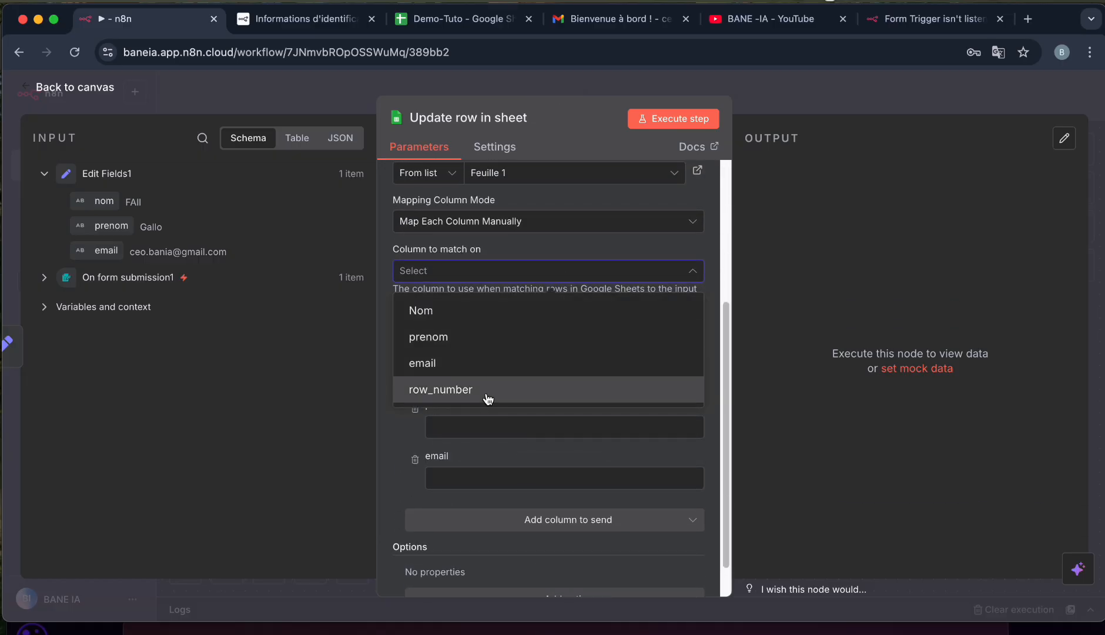
click(487, 390)
click(488, 376)
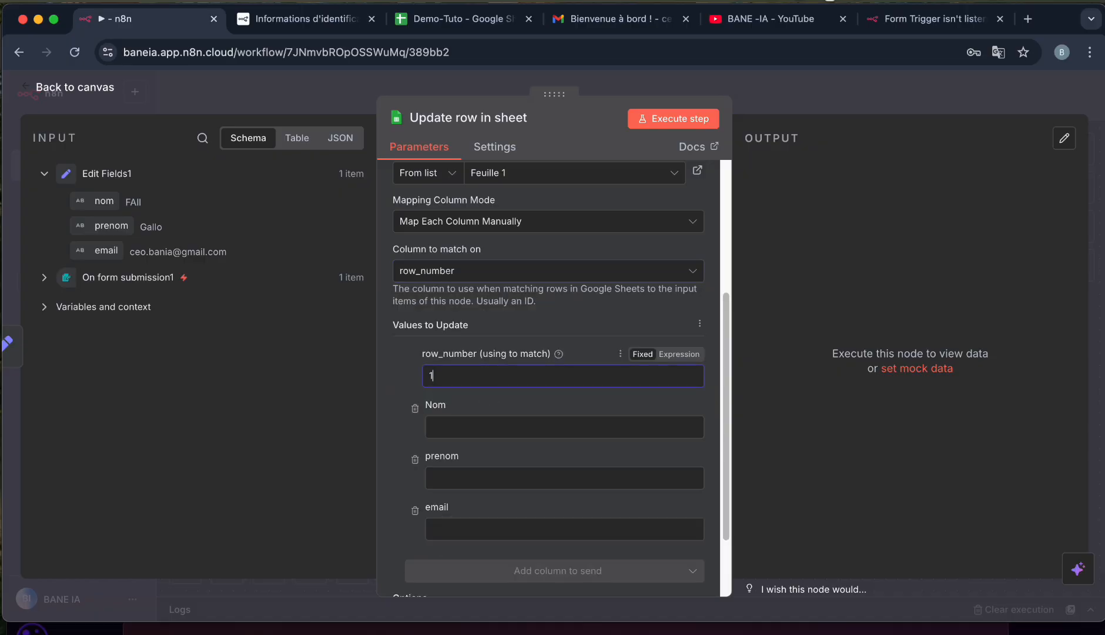
text(1)
scroll(462, 421, down, 2)
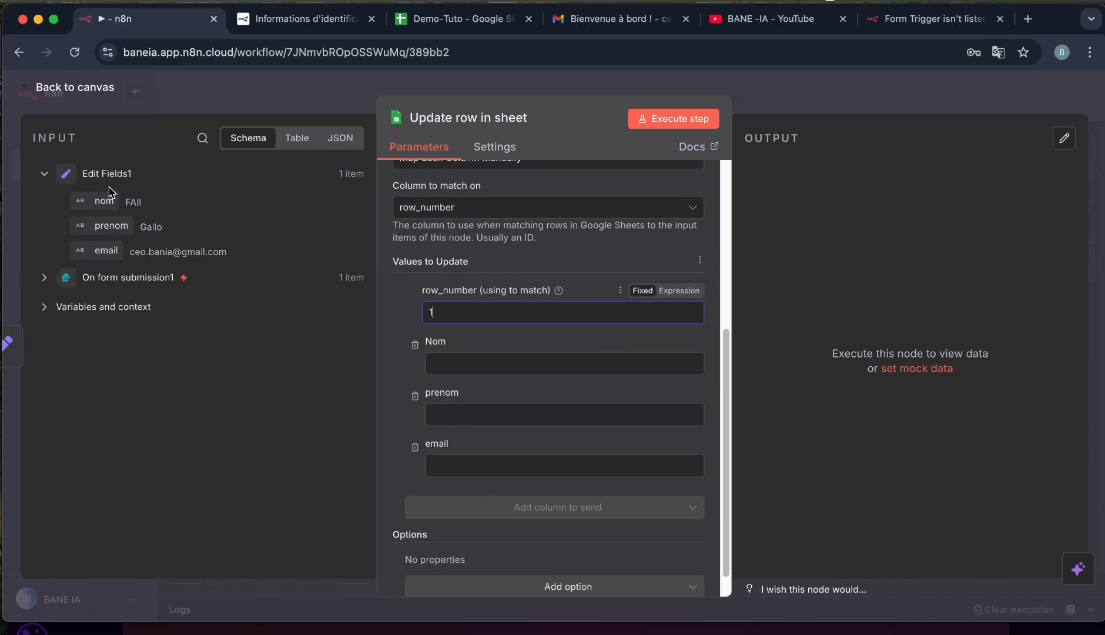
drag(106, 200, 448, 363)
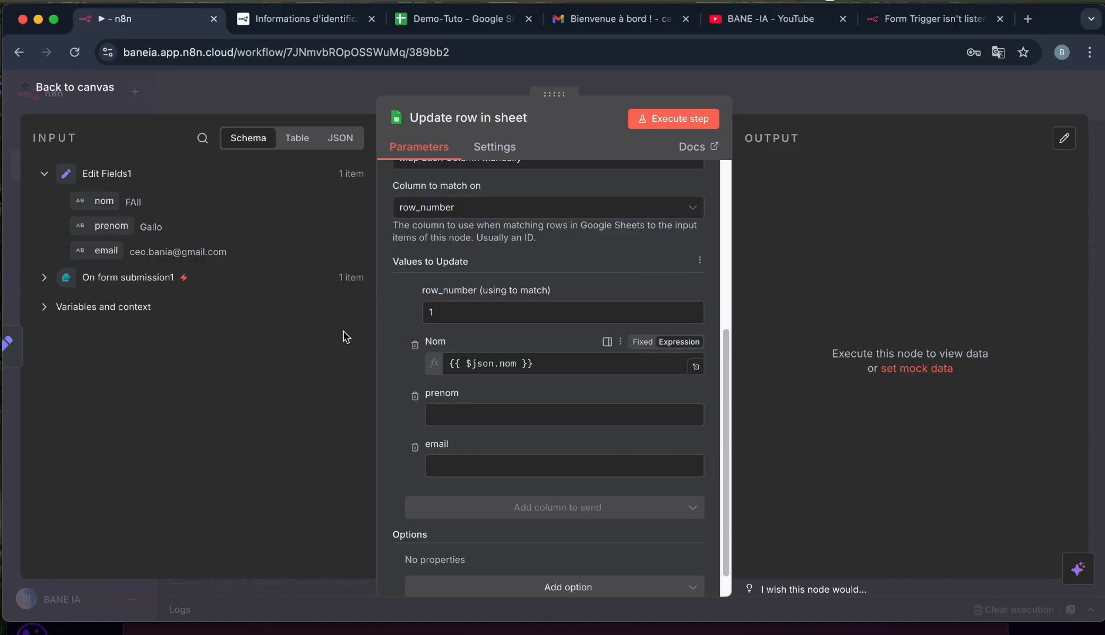
drag(108, 226, 451, 432)
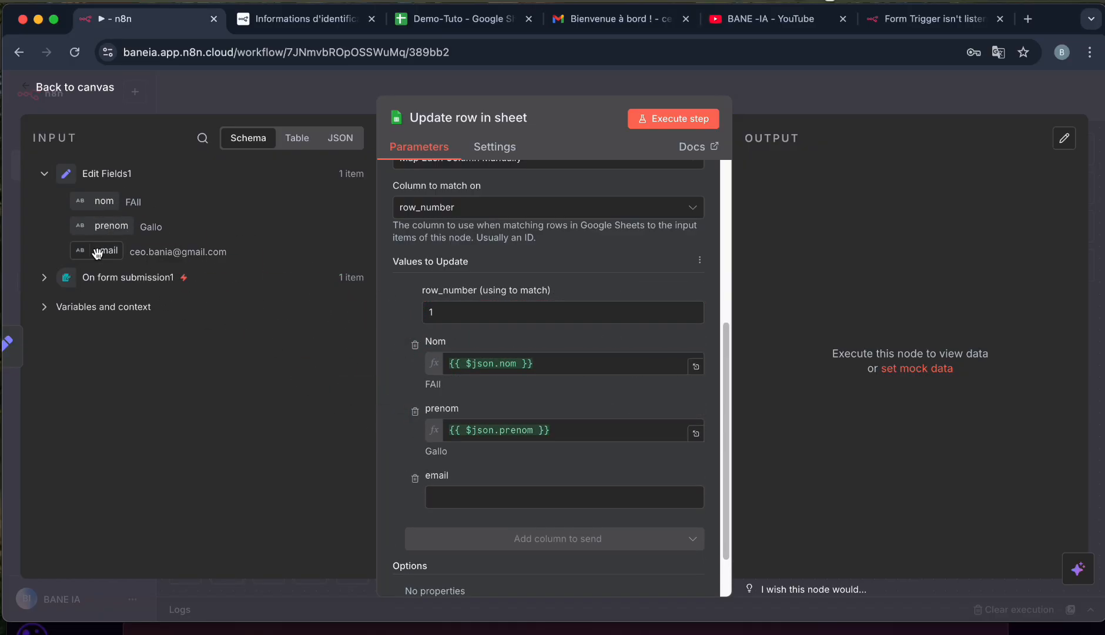
drag(97, 253, 469, 496)
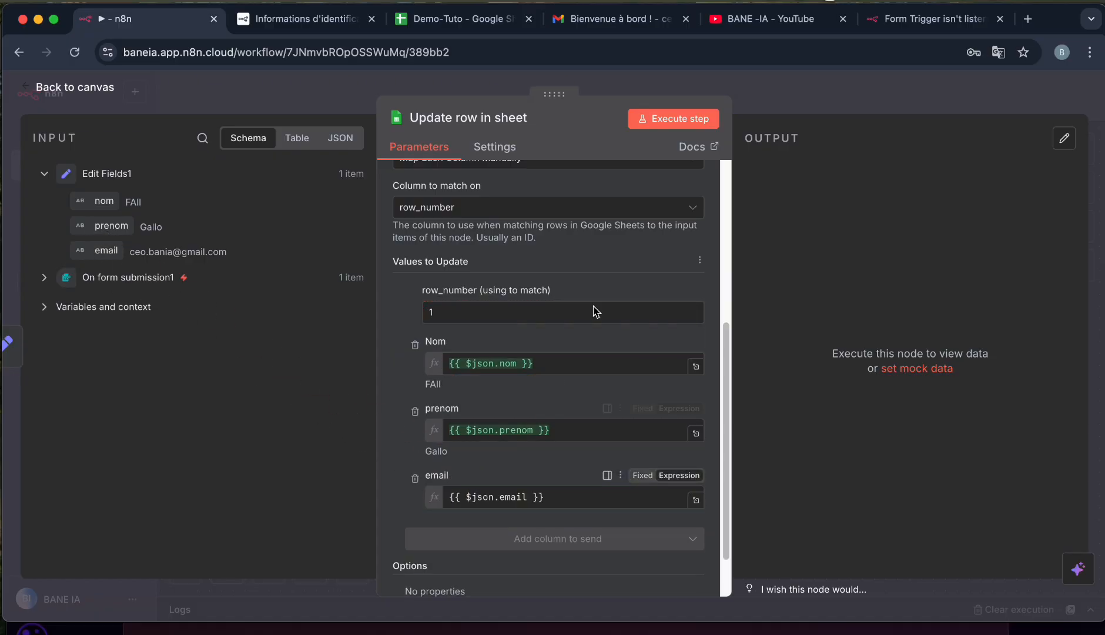
click(667, 124)
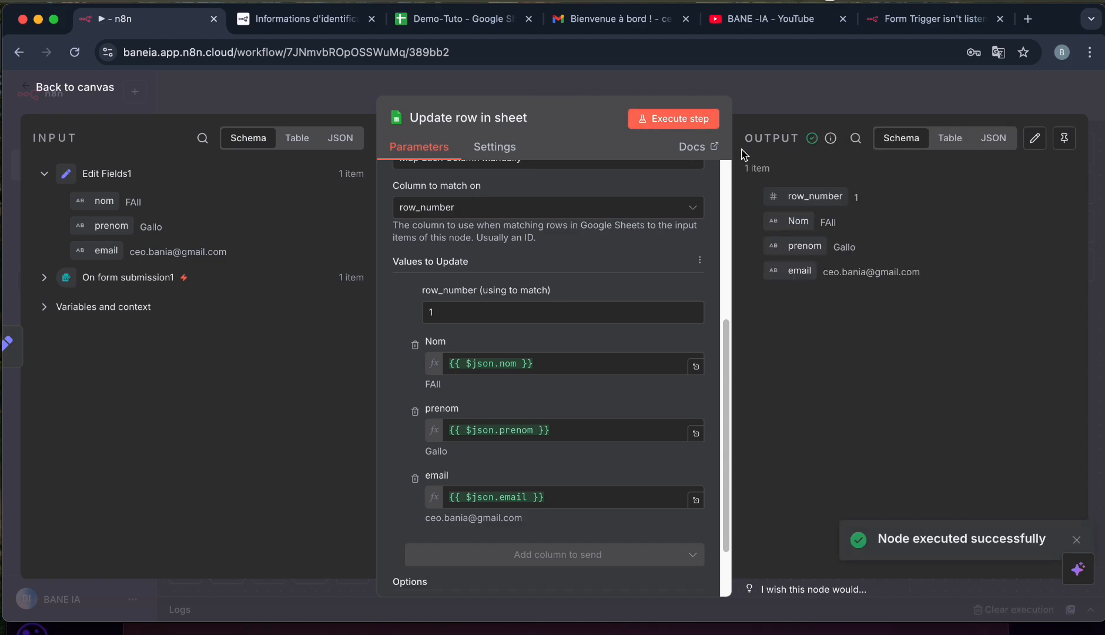
Add an AI Agent after the sheet update with its prompt source set to Define below.
click(74, 88)
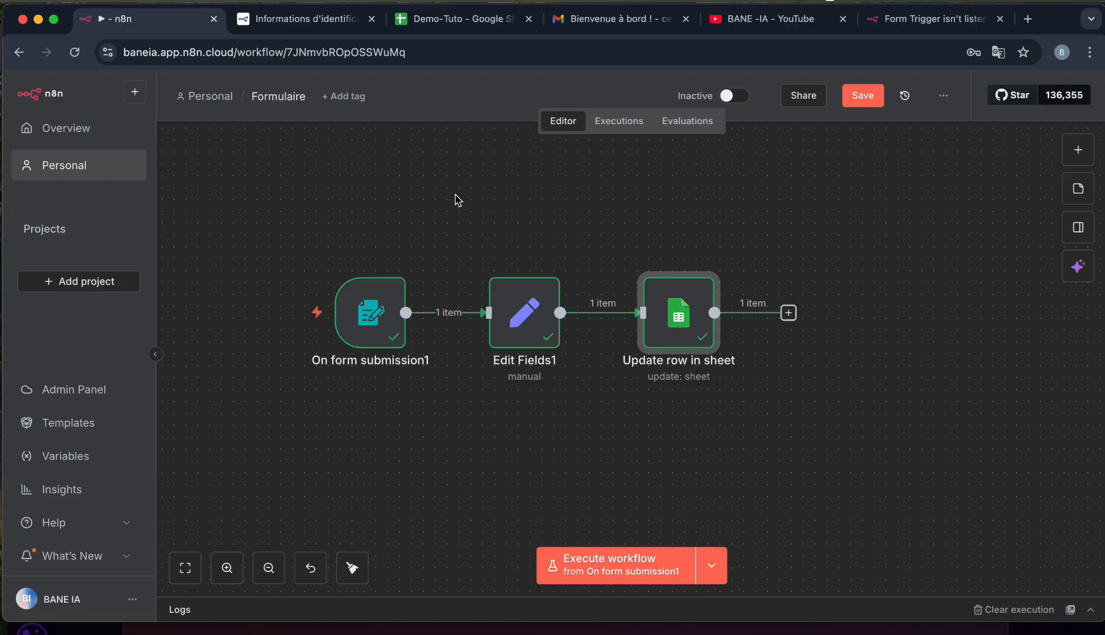
click(789, 312)
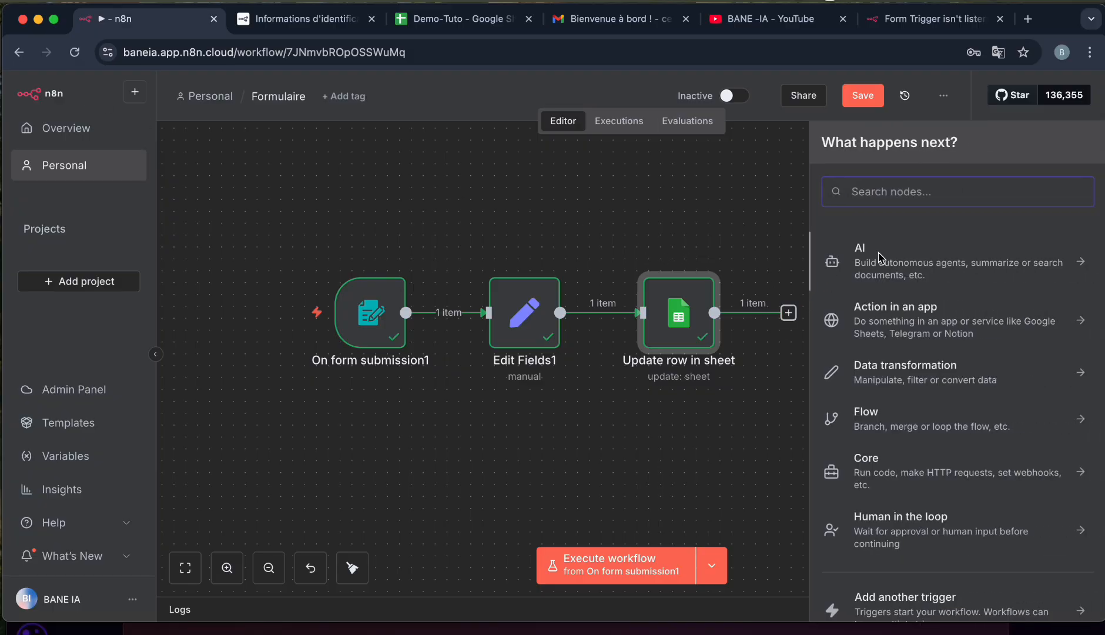
click(882, 264)
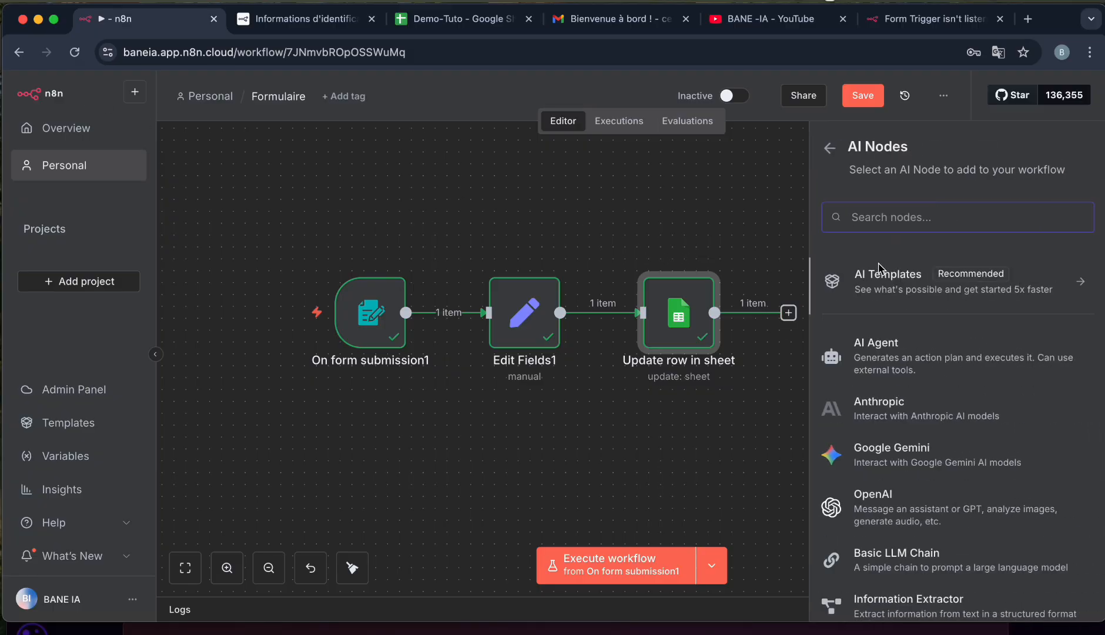
click(882, 363)
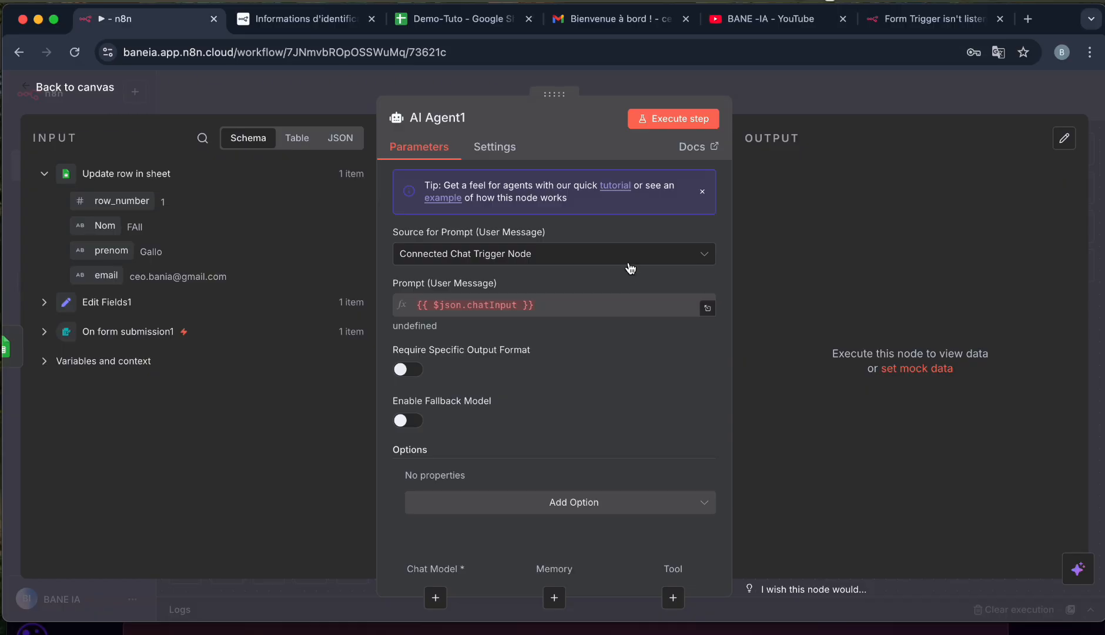
click(706, 254)
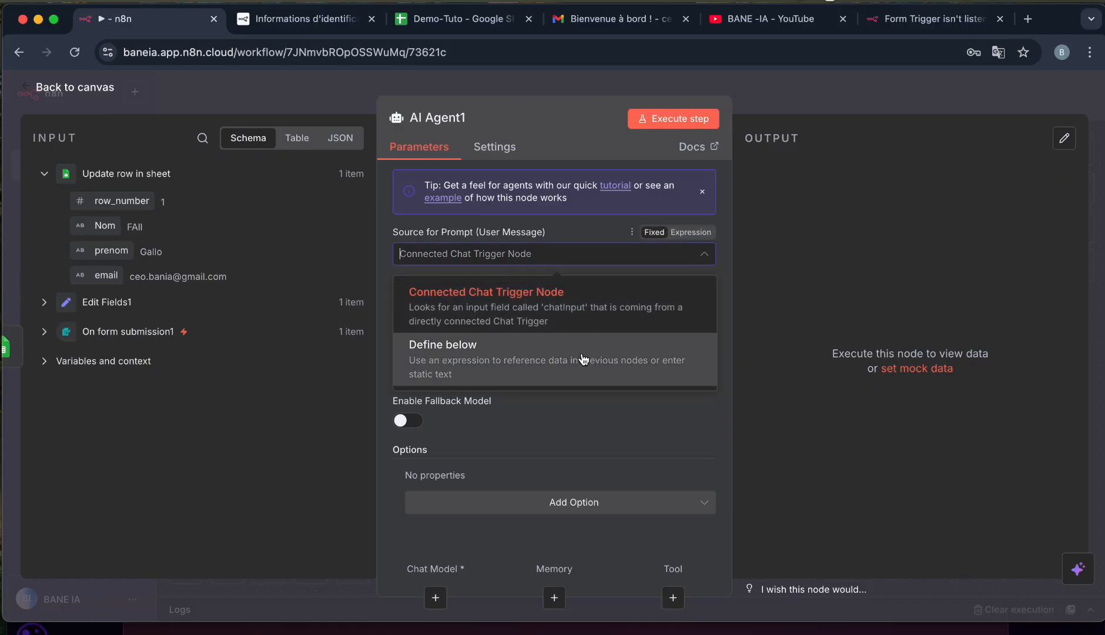
click(583, 358)
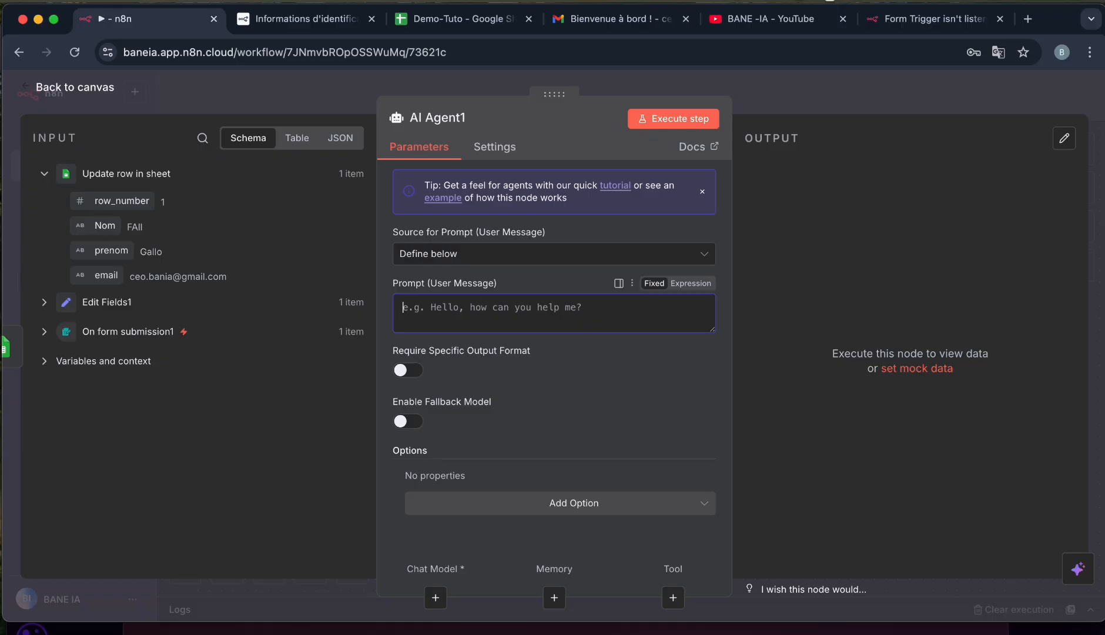
Write the prompt 'ecri un mail a' followed by the Nom and prenom fields.
text(ecri un mail a)
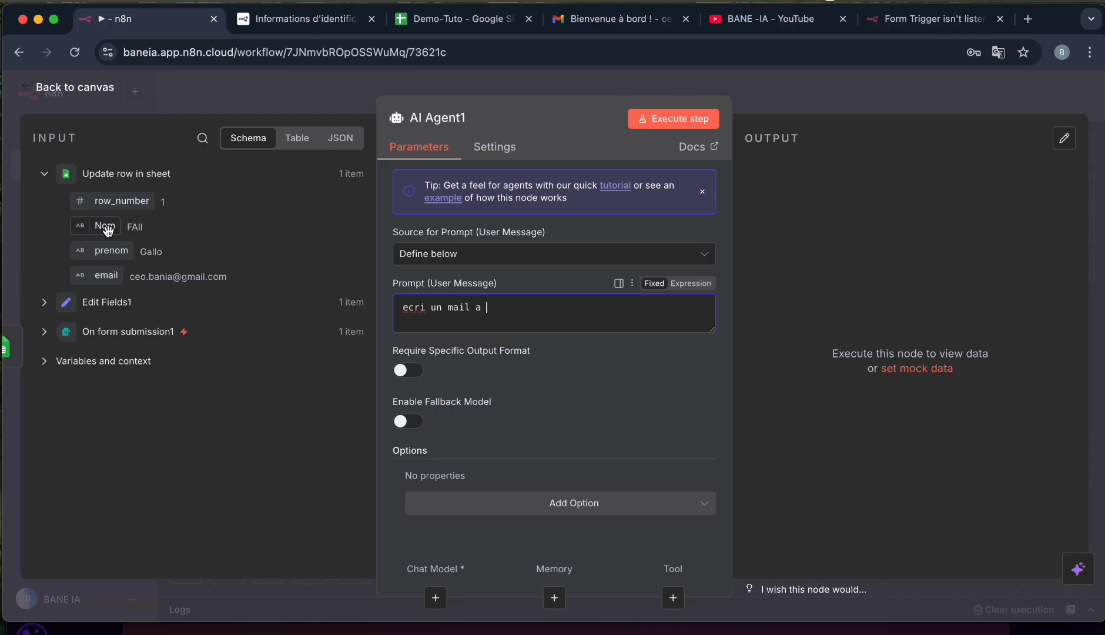
drag(107, 229, 521, 302)
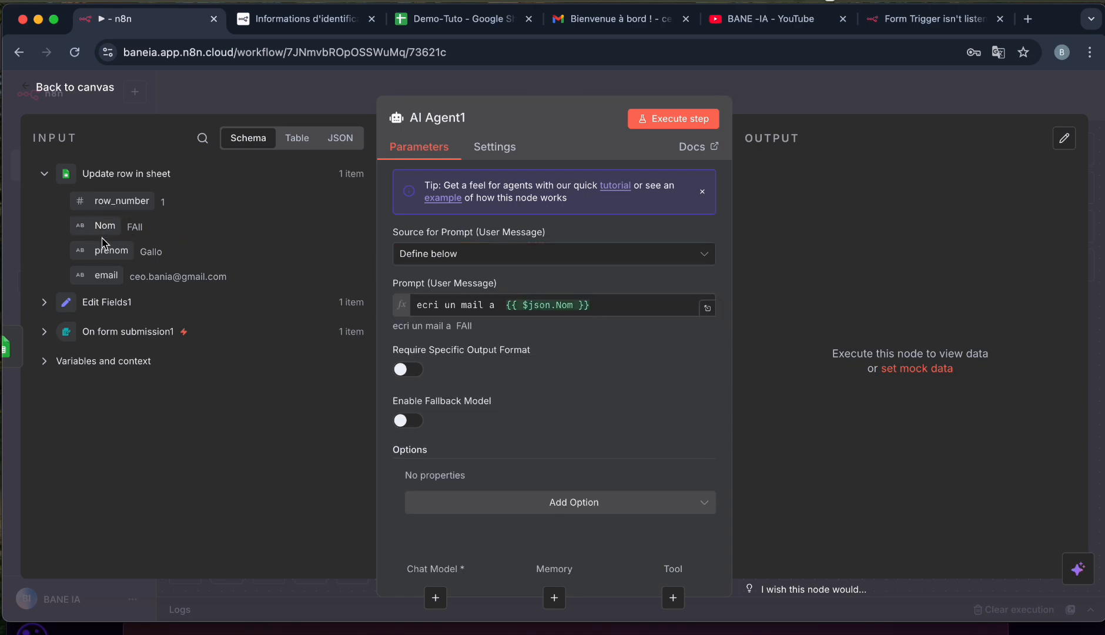
drag(109, 250, 634, 305)
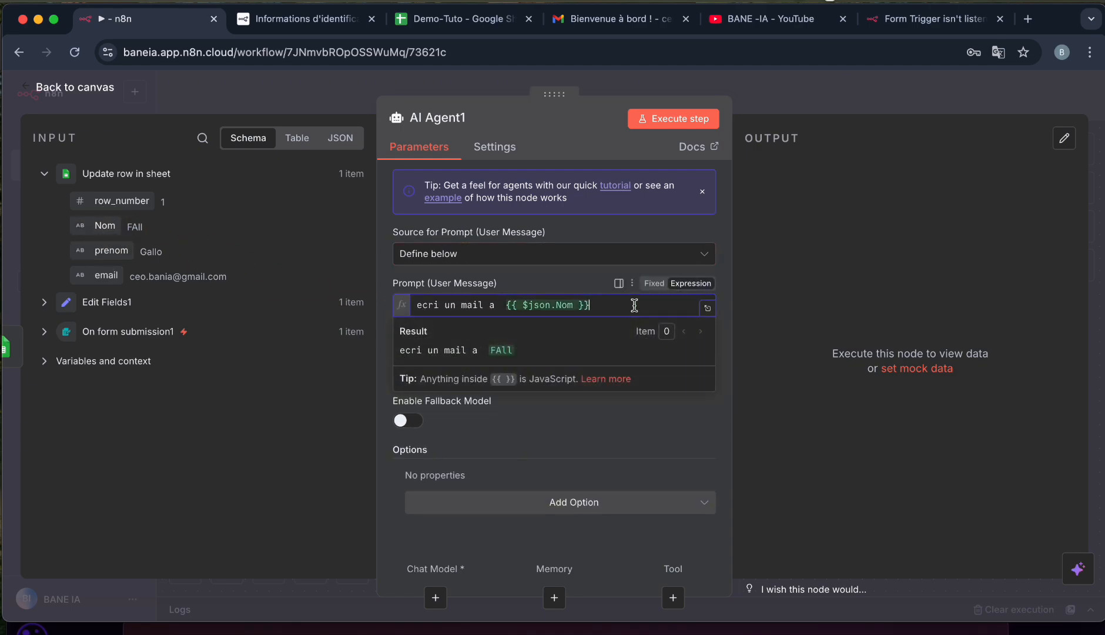
click(707, 308)
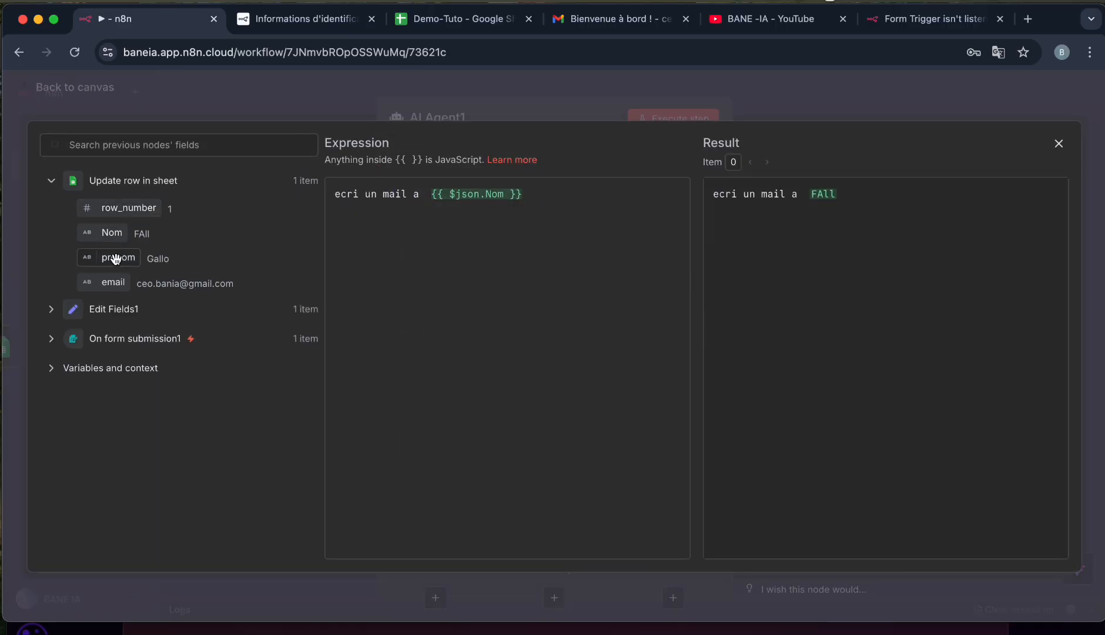
drag(116, 257, 576, 194)
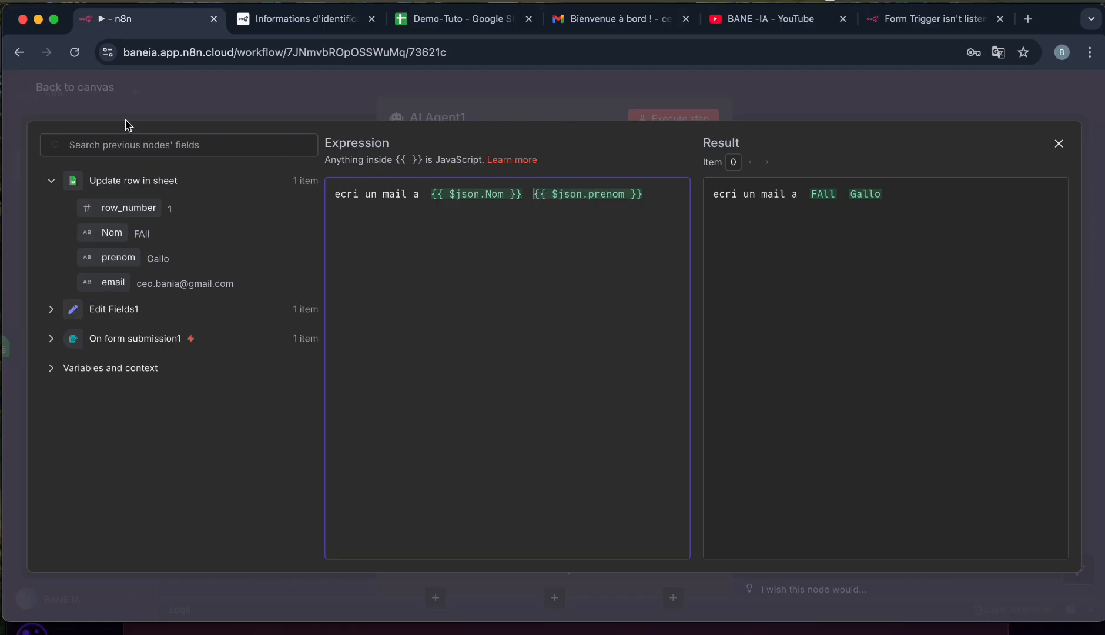
click(93, 99)
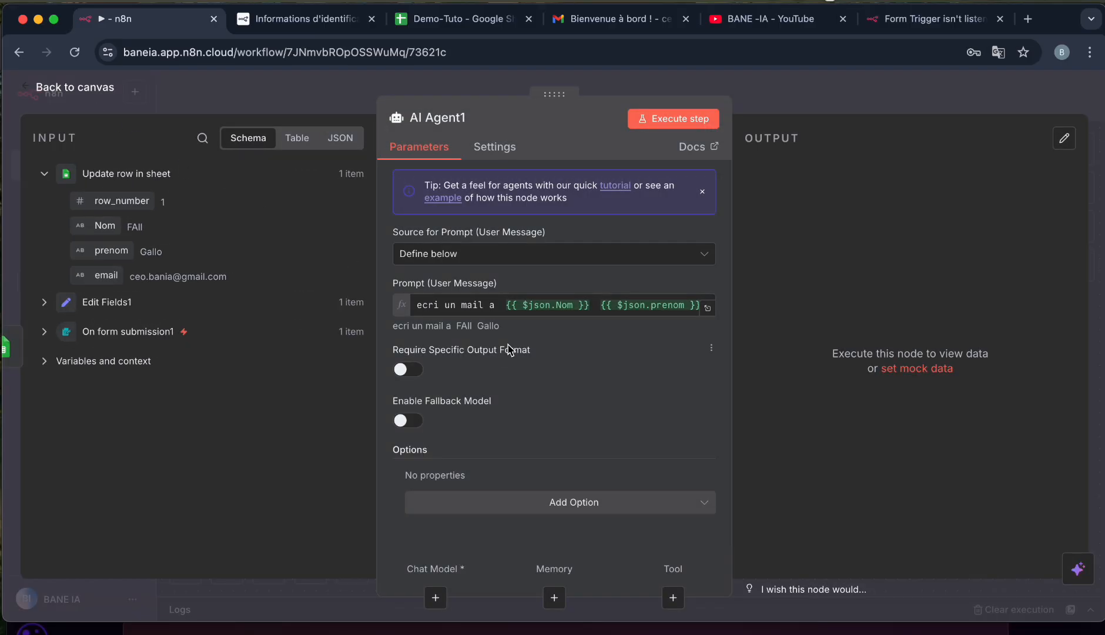
Add a system message to AI Agent1, replacing the default with the pasted 'Bienvenue à bord' e-mail text.
click(567, 500)
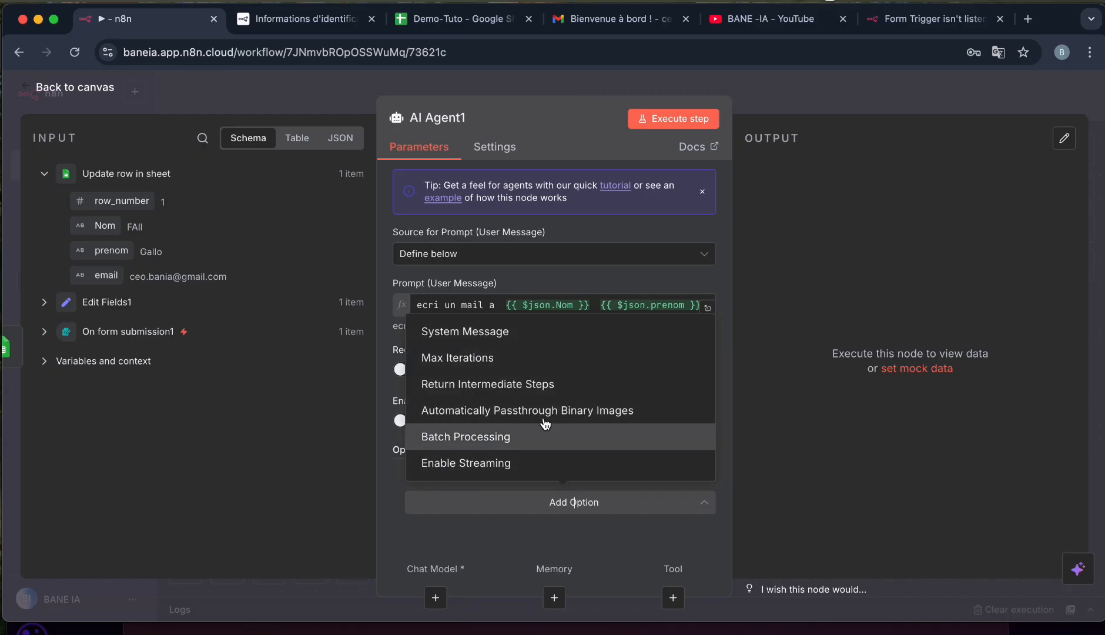
click(491, 334)
scroll(574, 444, down, 3)
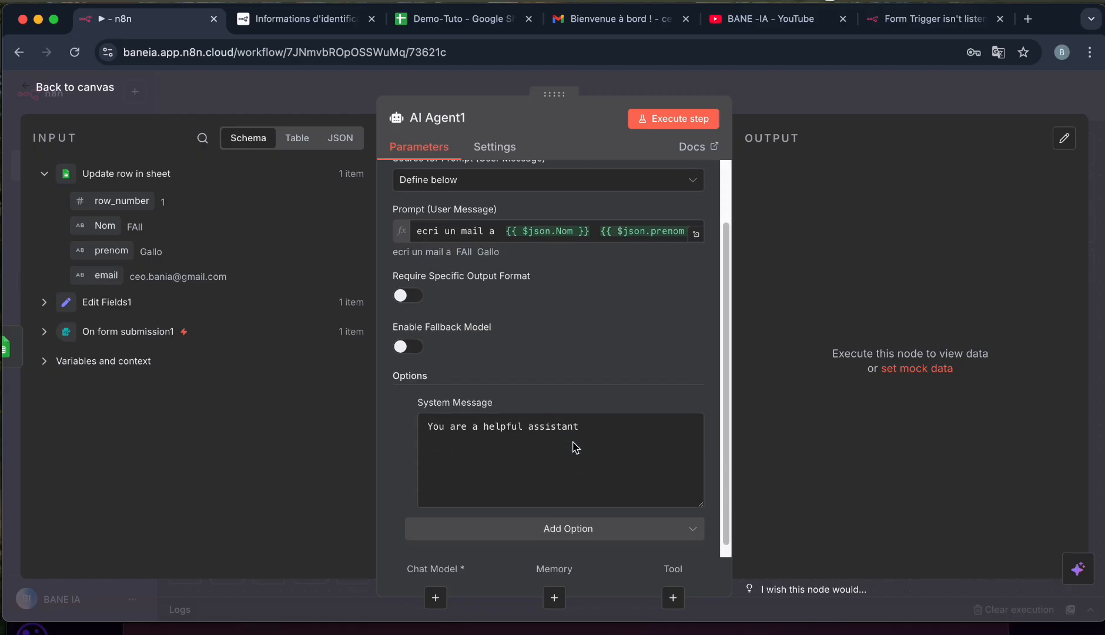
click(599, 421)
key(super+a)
key(BackSpace)
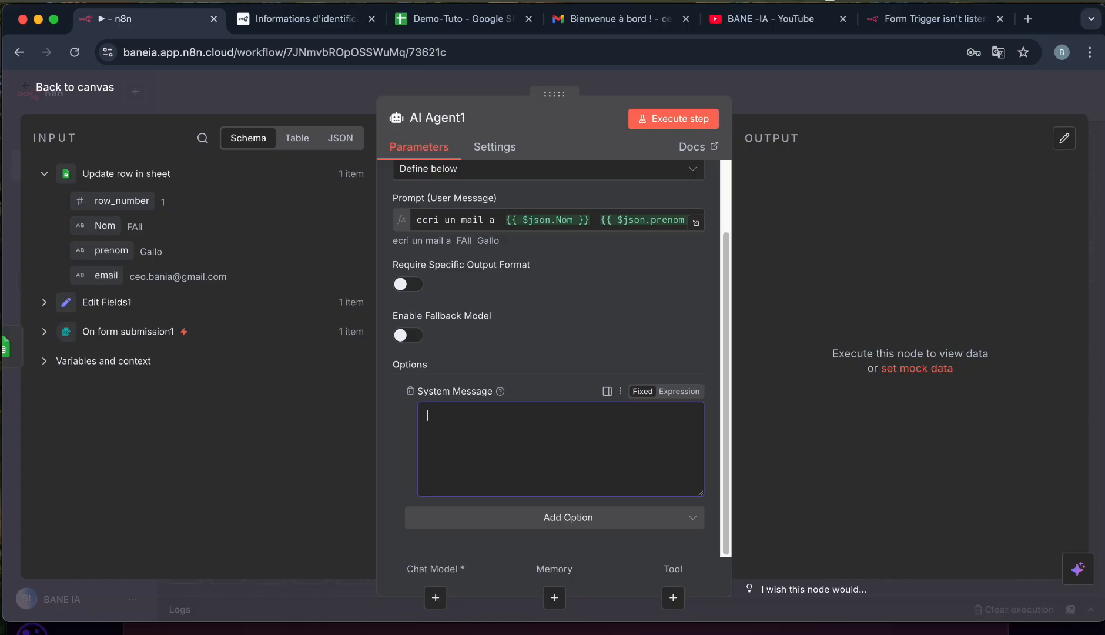
key(super+v)
scroll(685, 470, up, 3)
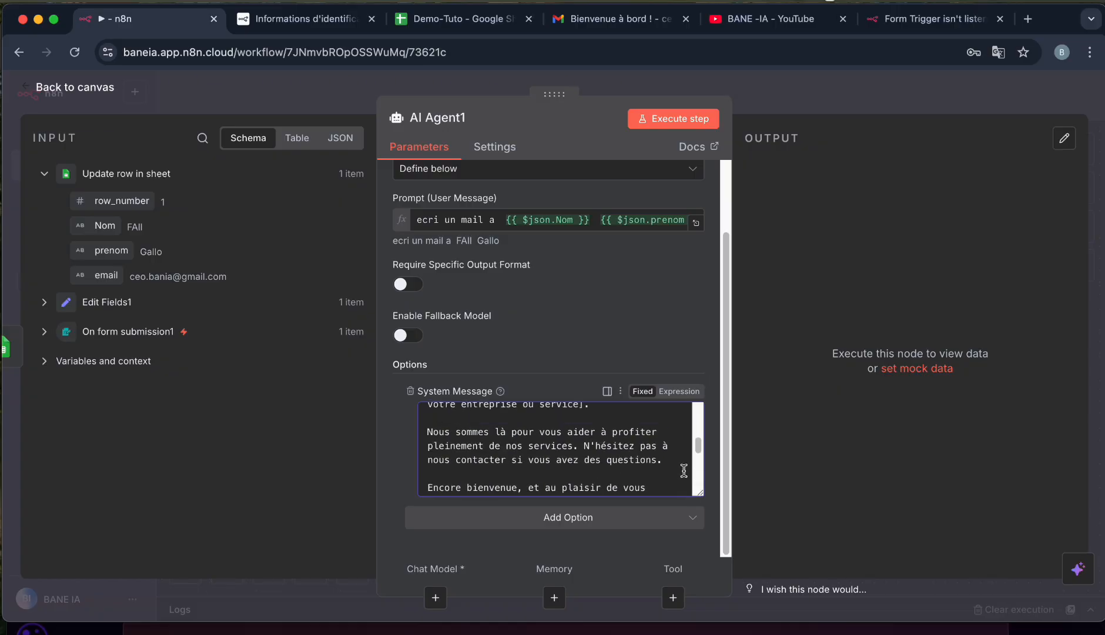
Make the system message an expression and test-run AI Agent1, which fails without a chat model.
click(677, 391)
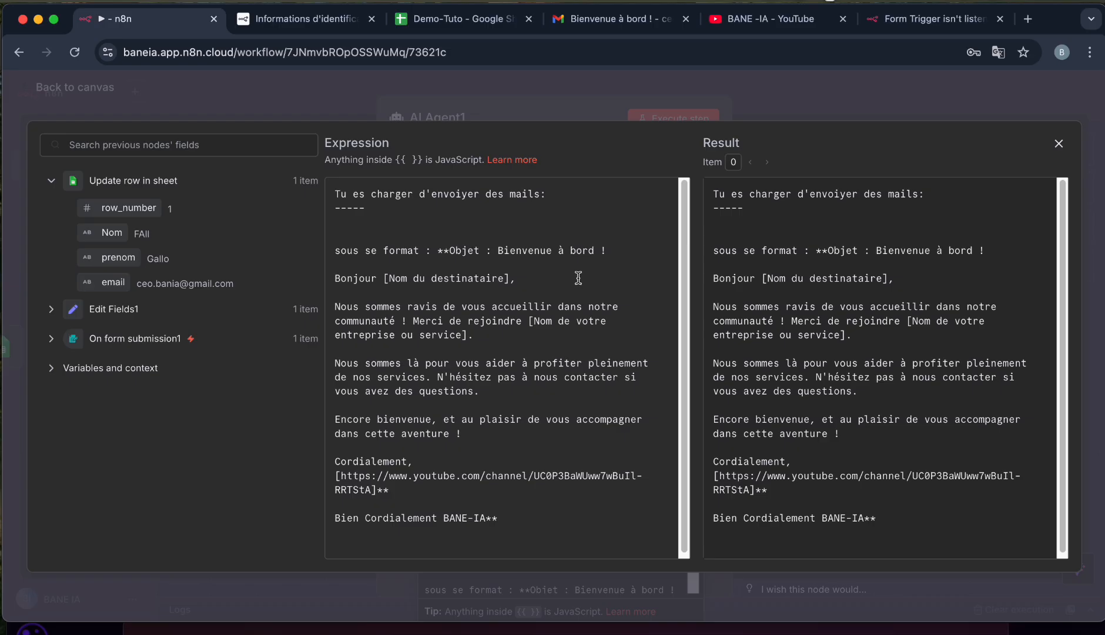
click(69, 97)
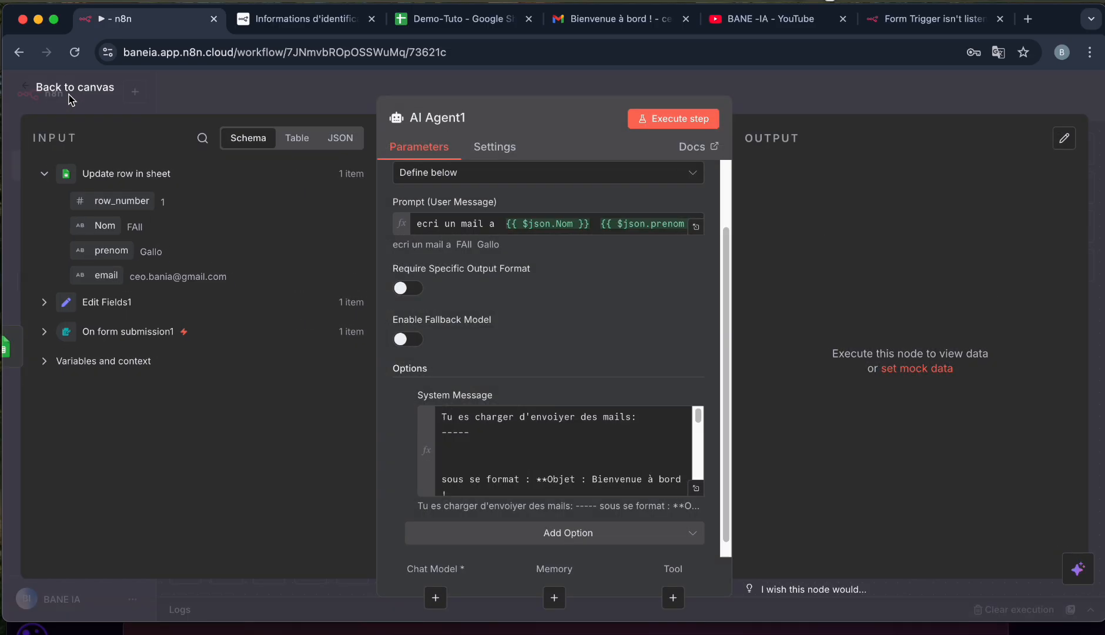
click(663, 125)
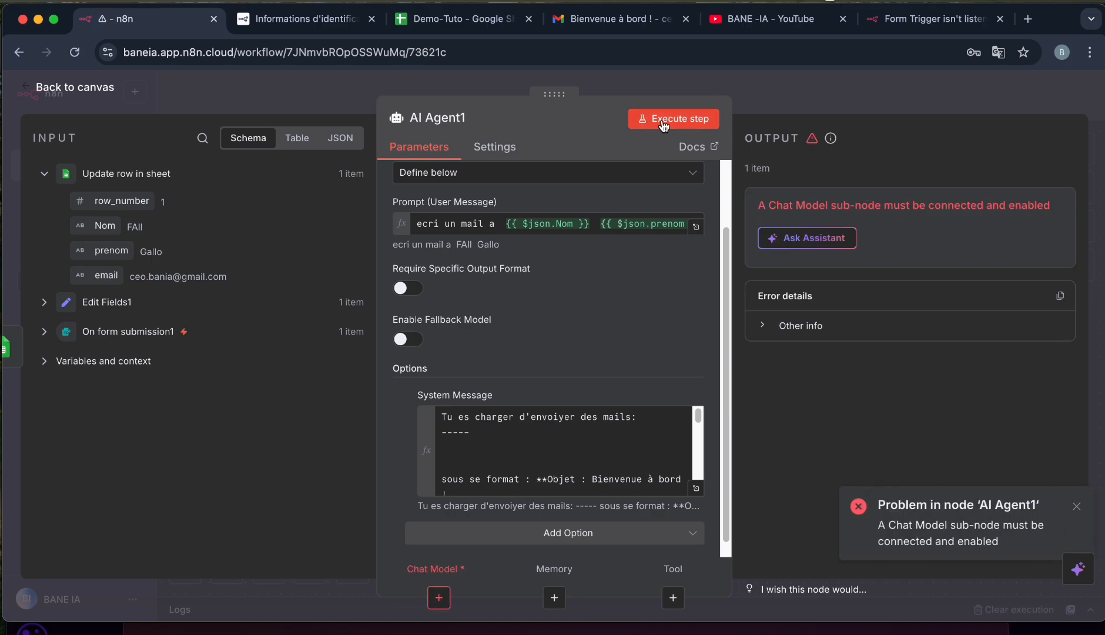
Connect a Cohere Chat Model to AI Agent1 and dismiss its error notice.
click(436, 597)
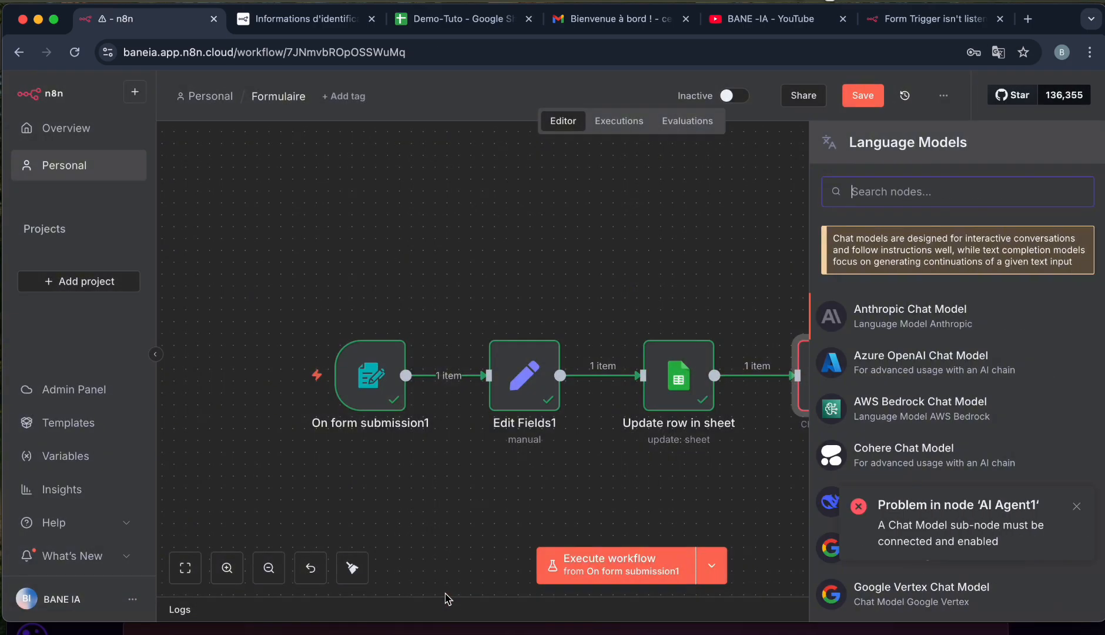
click(871, 464)
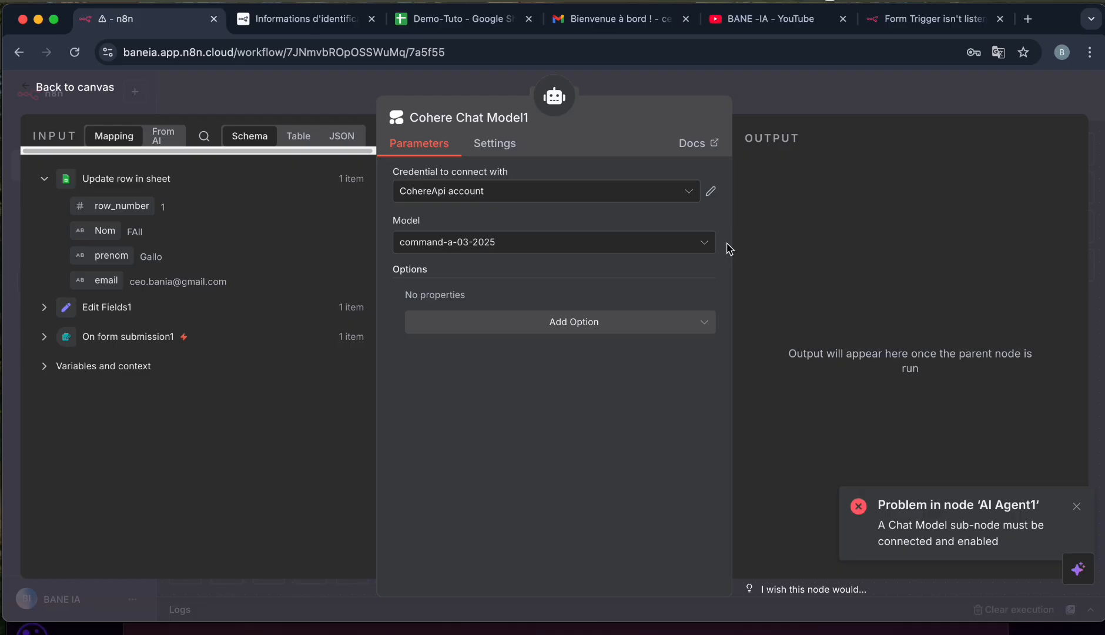
click(53, 87)
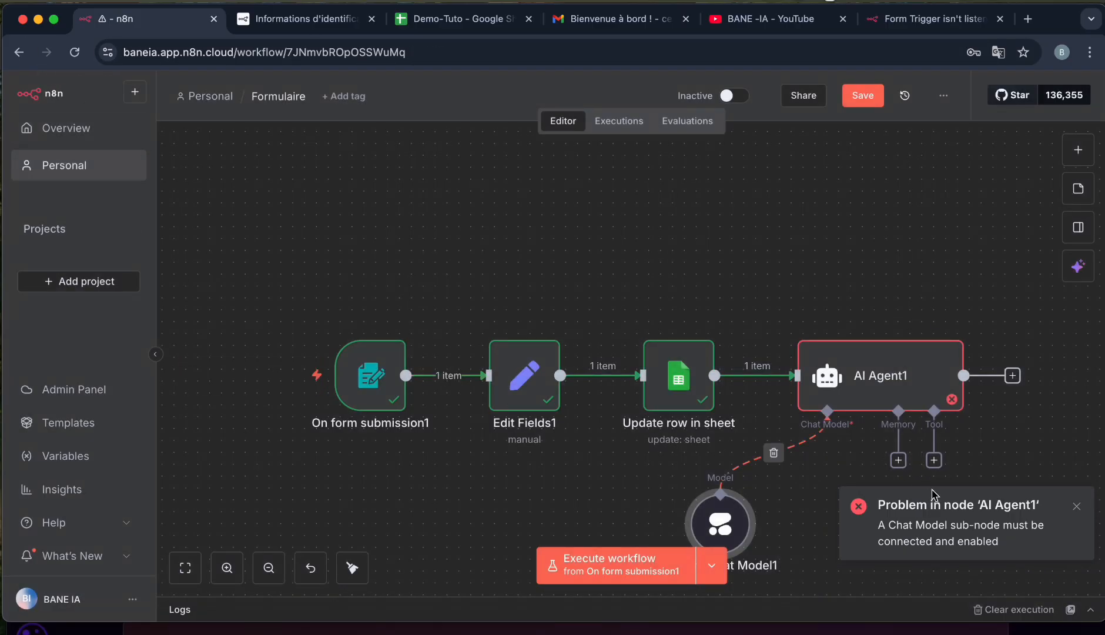
click(1076, 506)
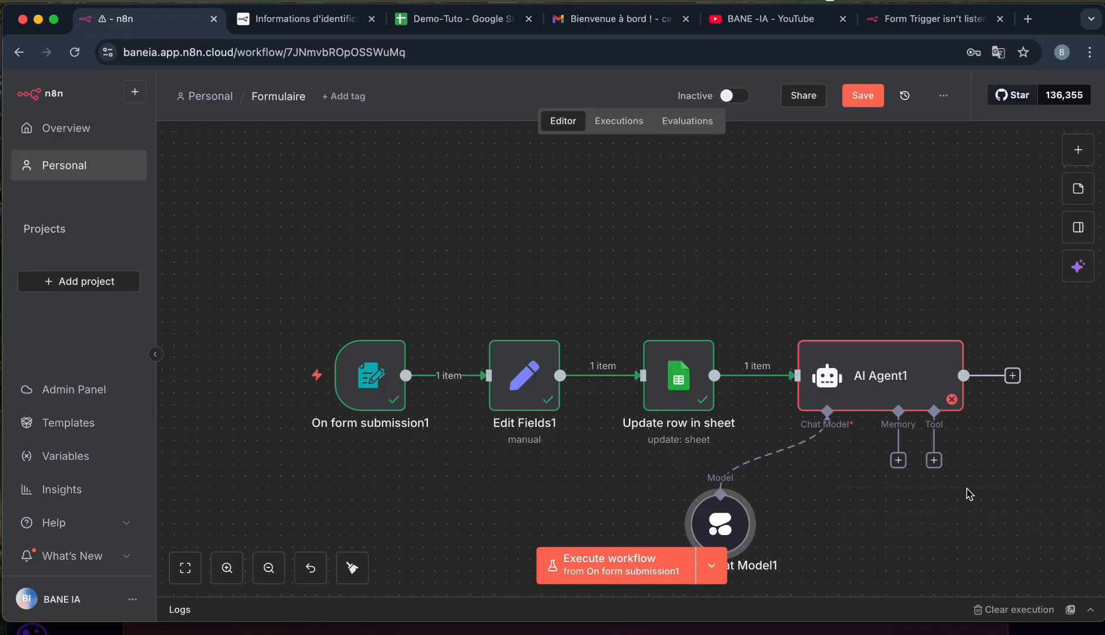
Add a Gmail Tool to the agent with To, Subject and Message all model-defined.
click(938, 463)
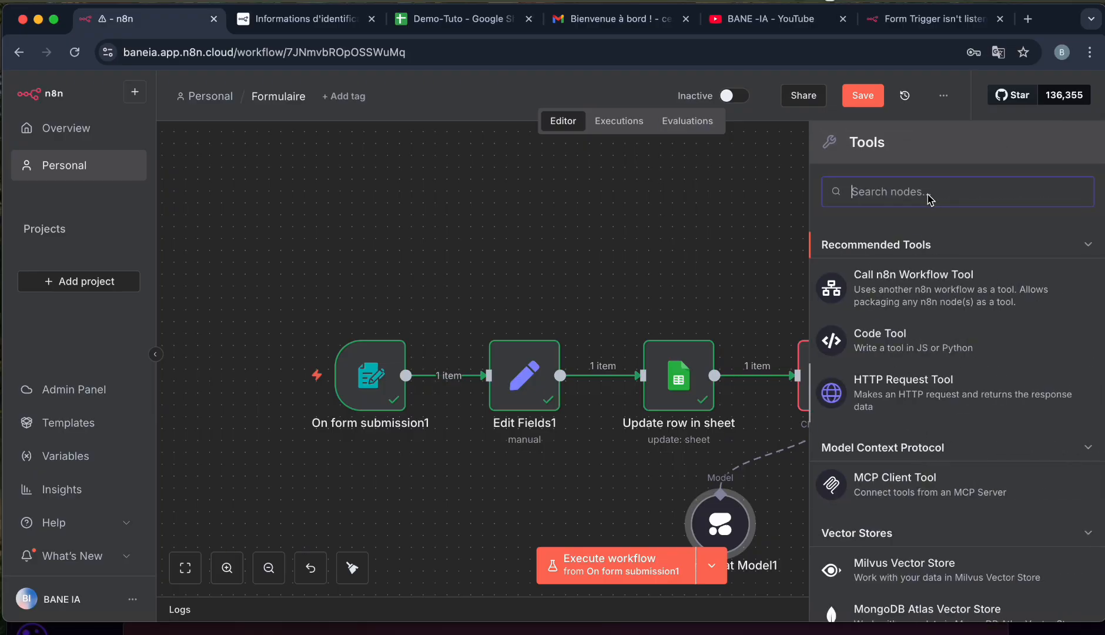
text(gmail)
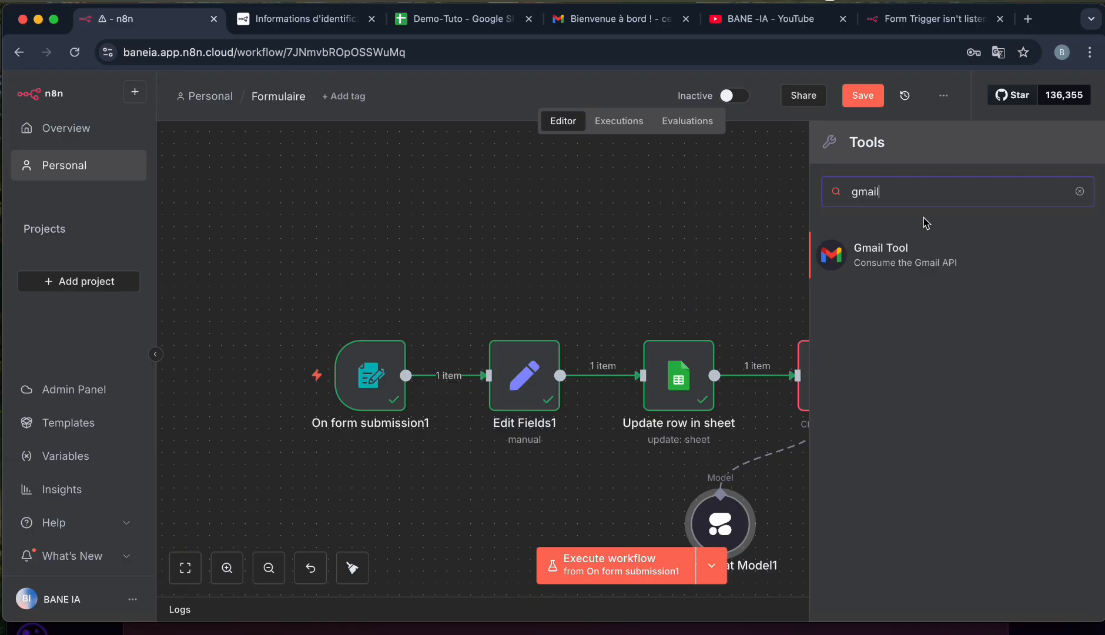
click(892, 247)
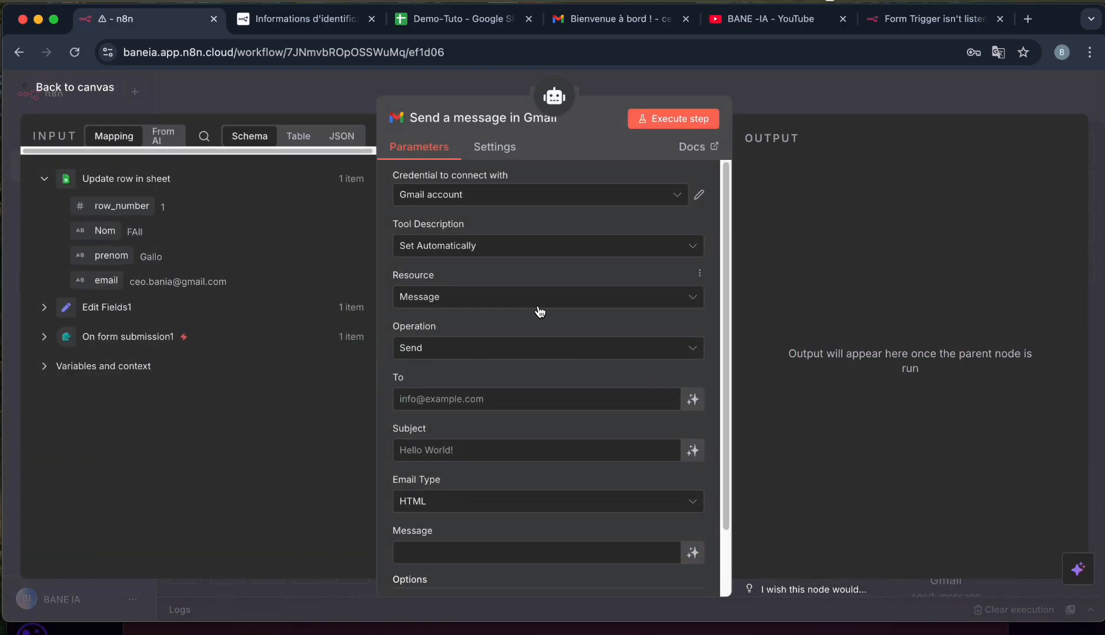
scroll(568, 429, down, 3)
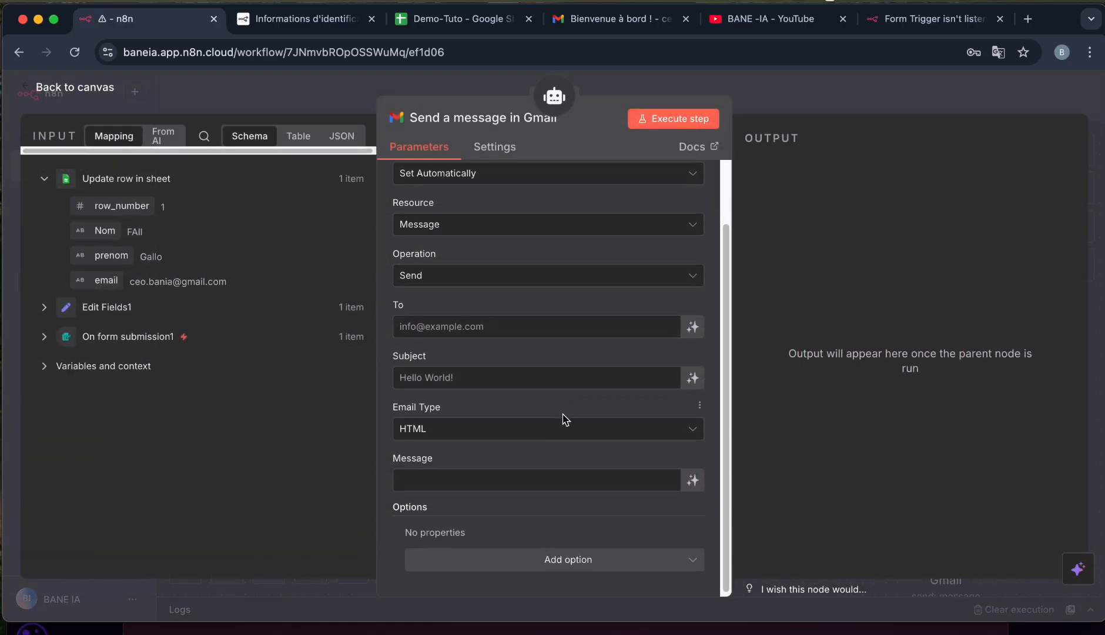
click(697, 331)
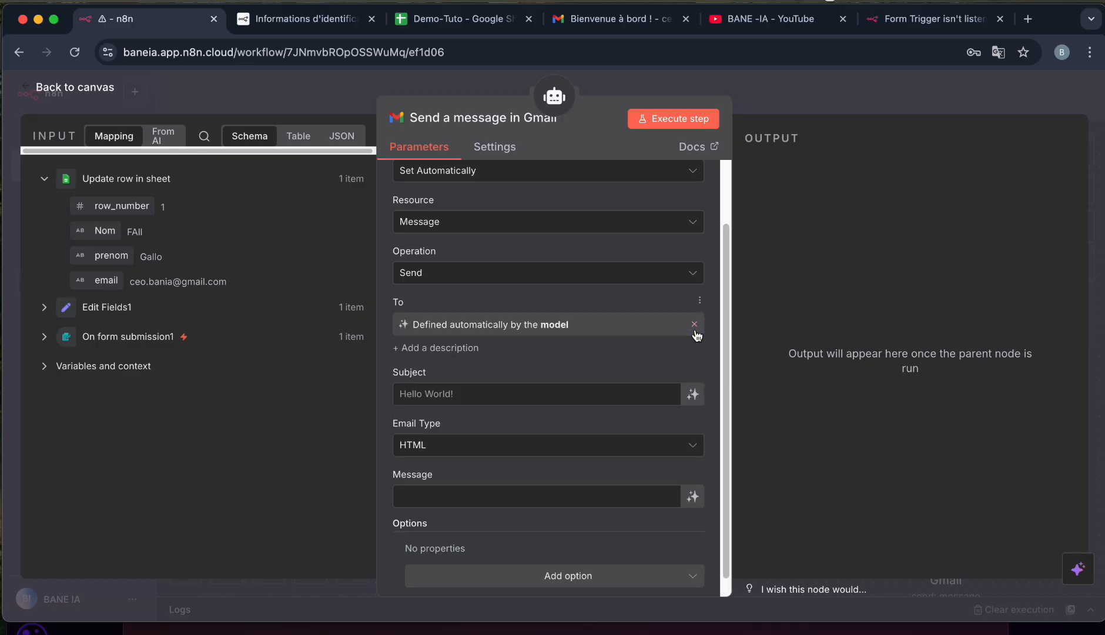
click(694, 395)
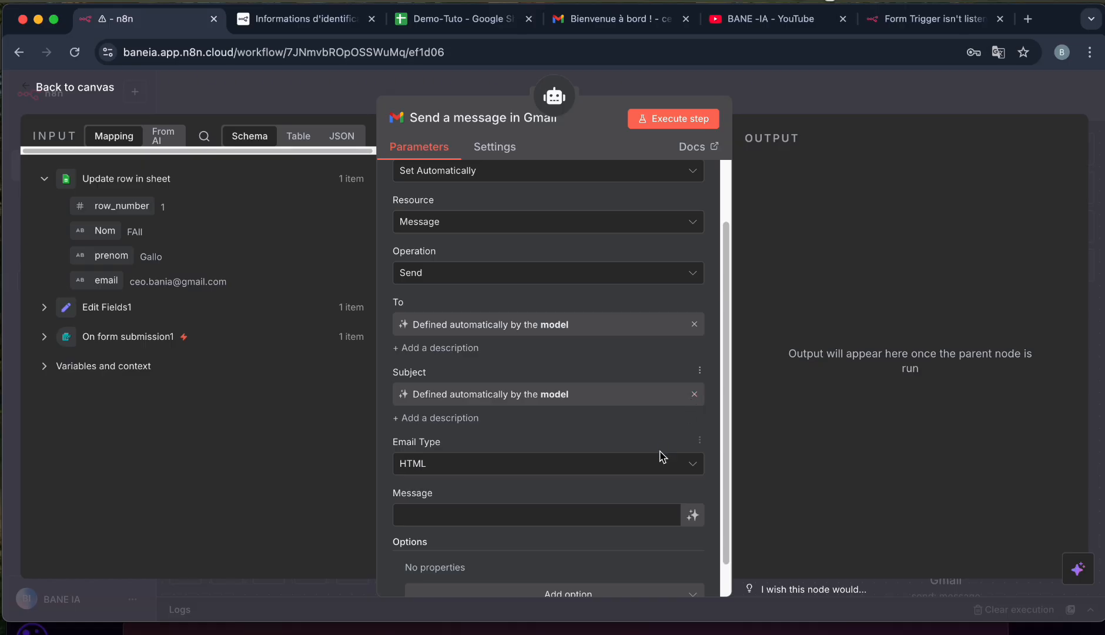
scroll(659, 470, down, 1)
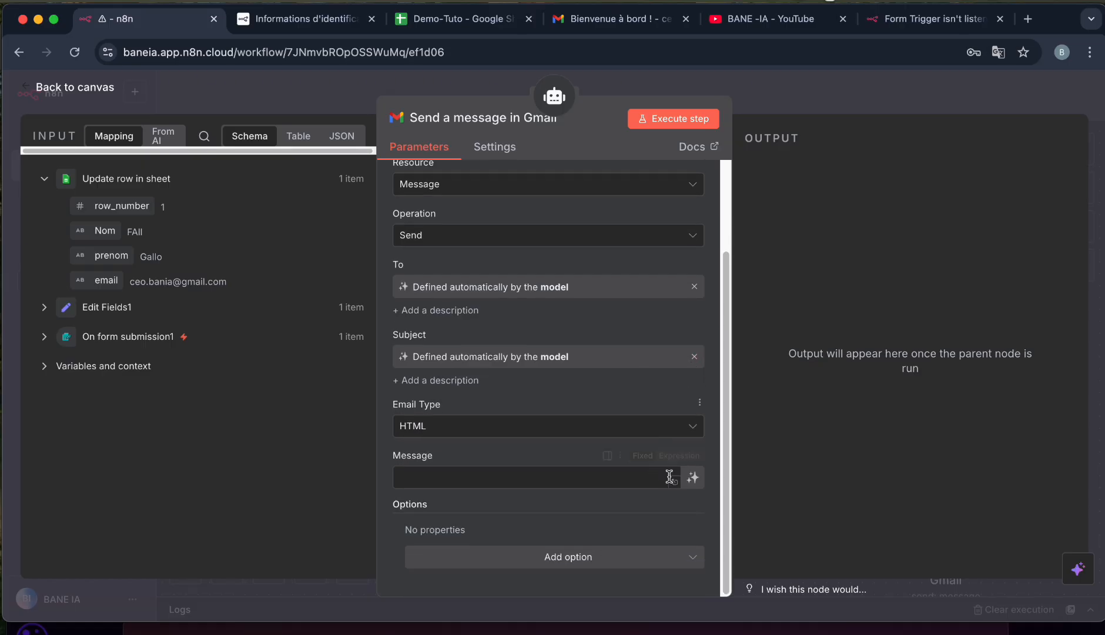
click(694, 479)
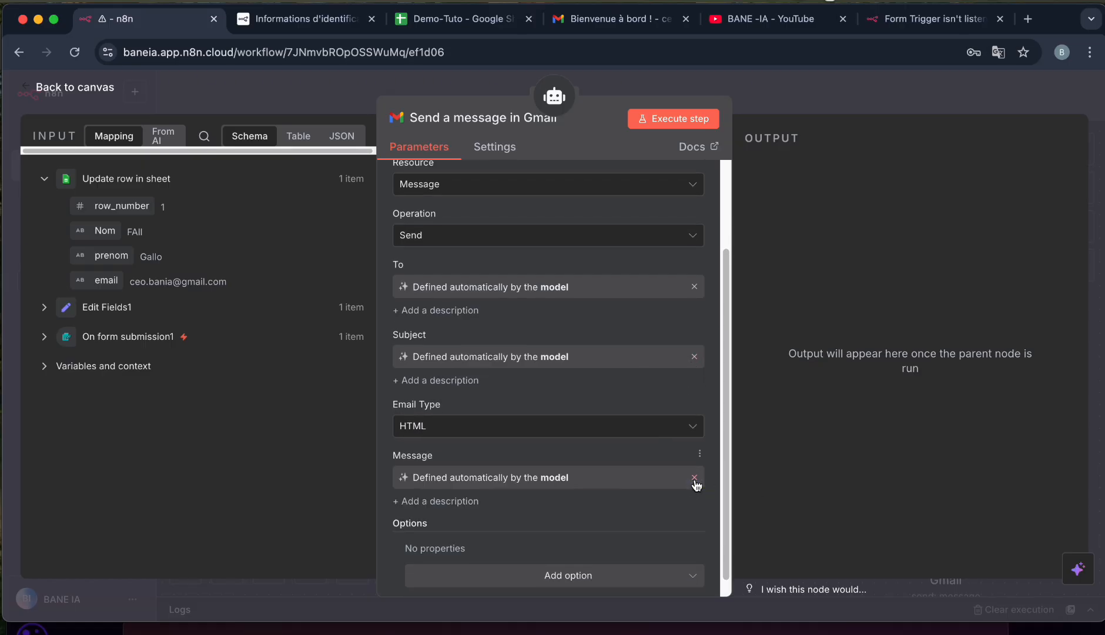
scroll(696, 485, down, 1)
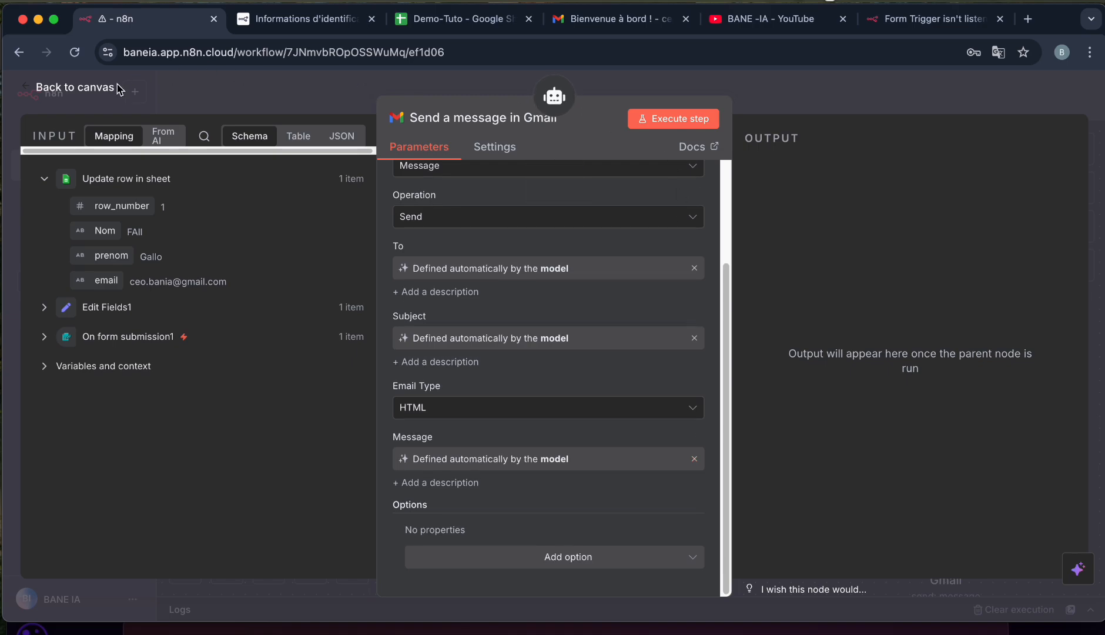
click(79, 88)
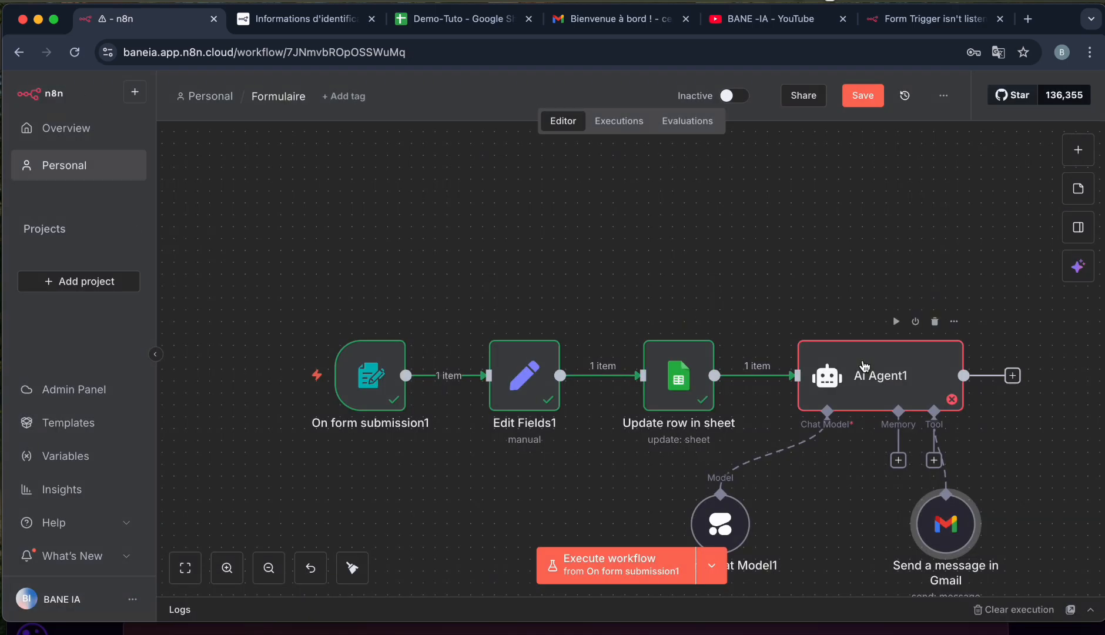
Move AI Agent1 higher, save the workflow and run it from the form trigger.
drag(864, 365, 852, 259)
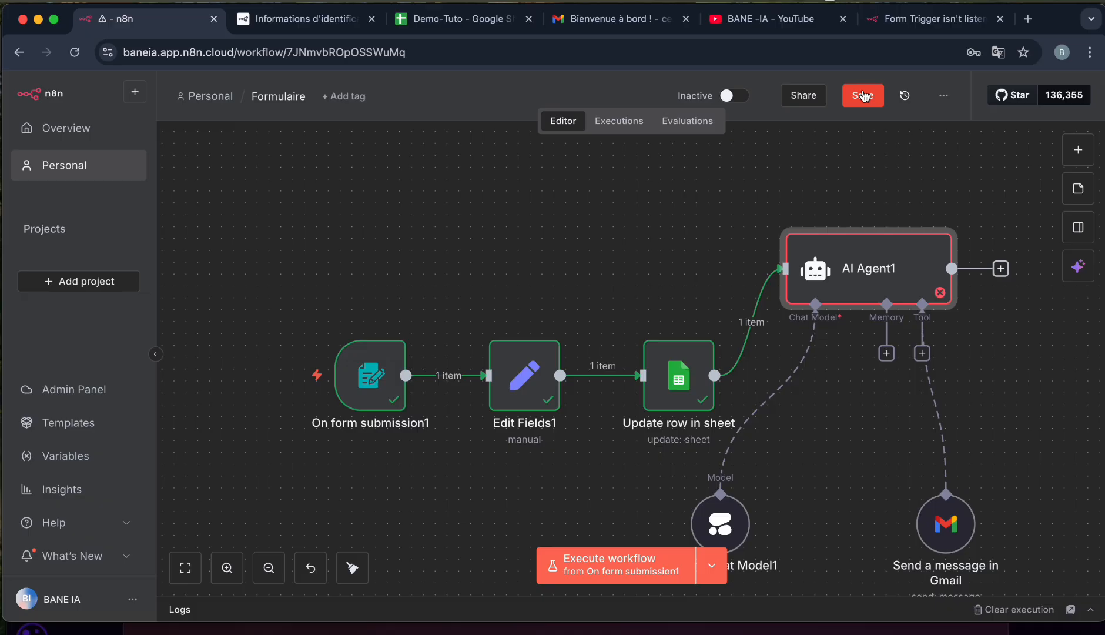
click(863, 96)
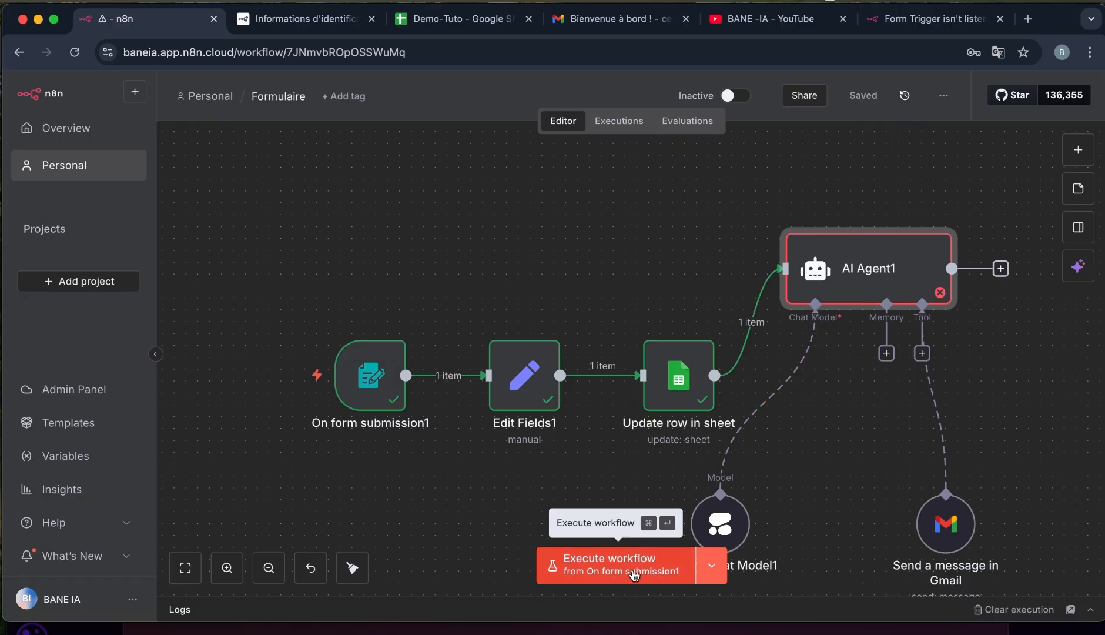
click(623, 569)
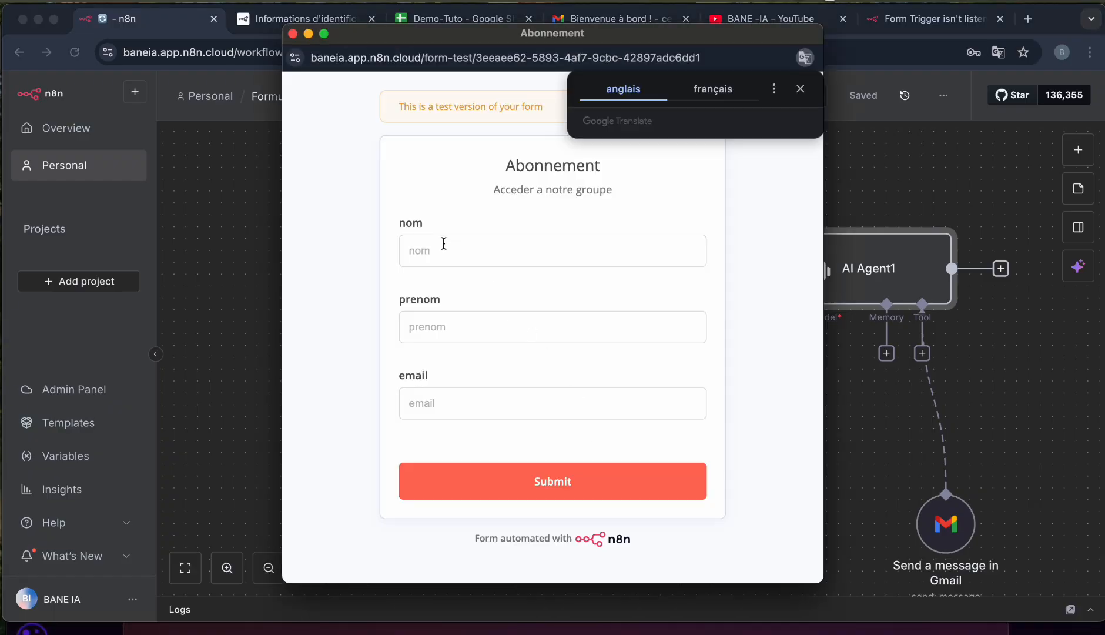
Fill the Abonnement form's nom, prenom and email fields with a last name, first name and e-mail address.
click(444, 245)
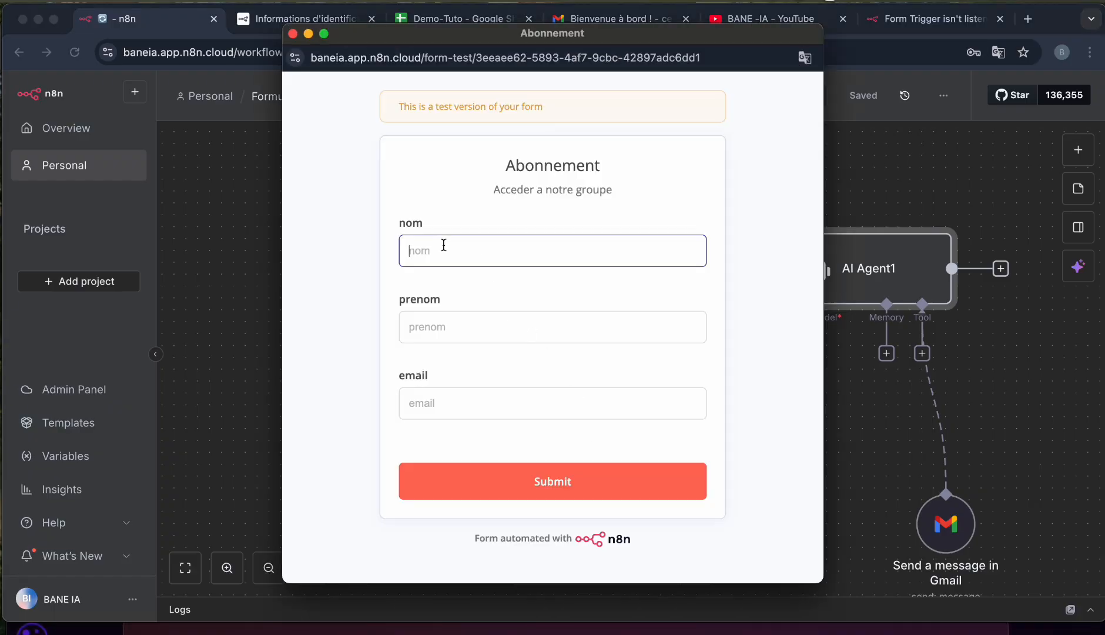
click(437, 327)
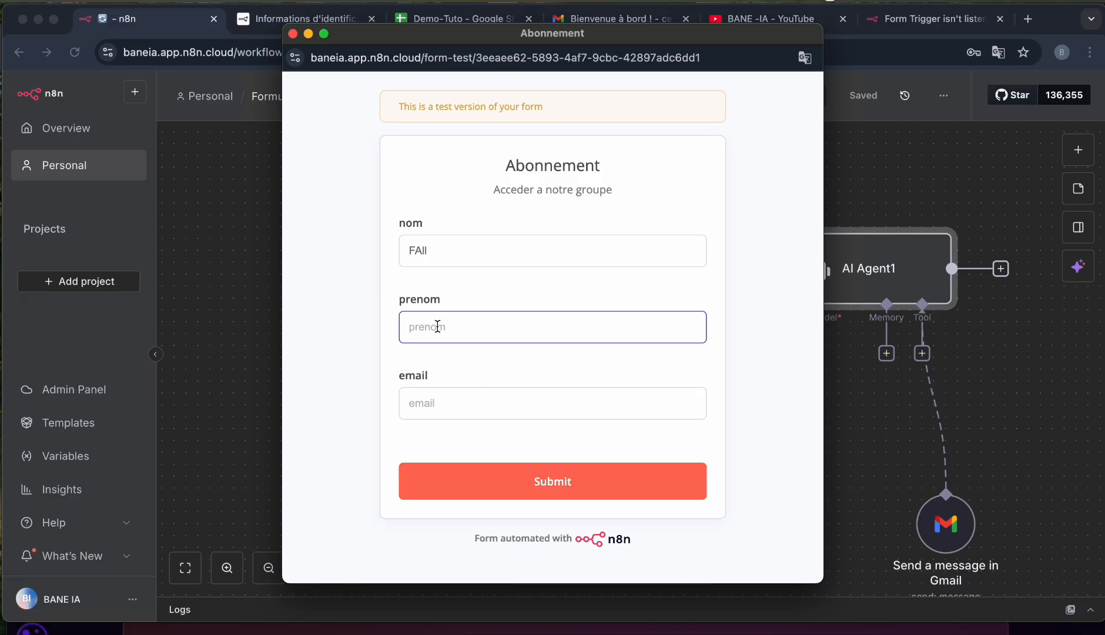
click(449, 405)
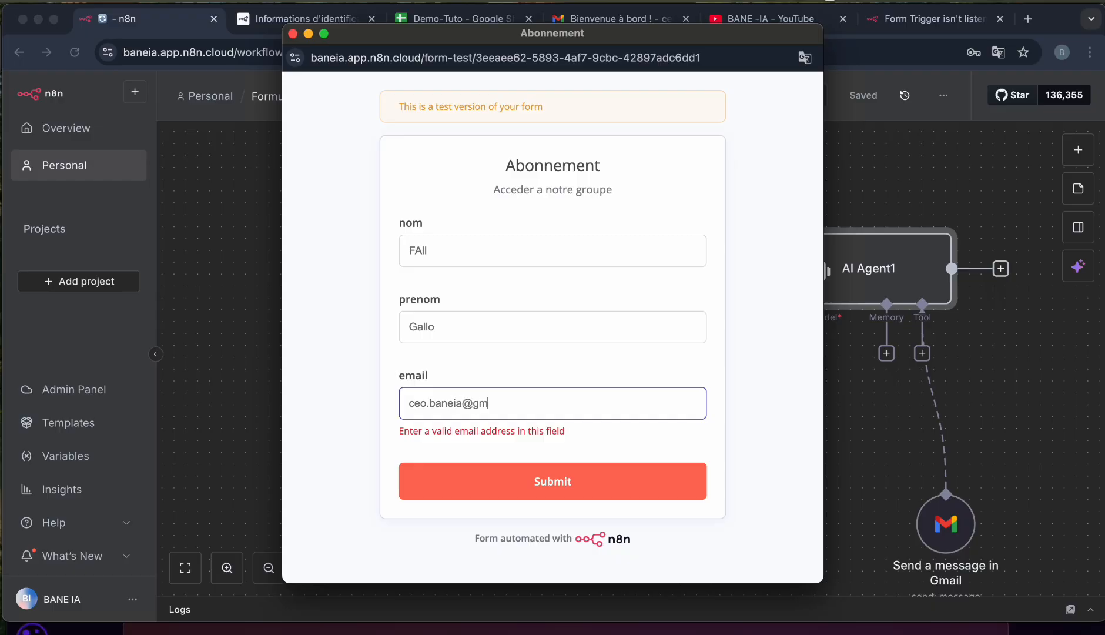
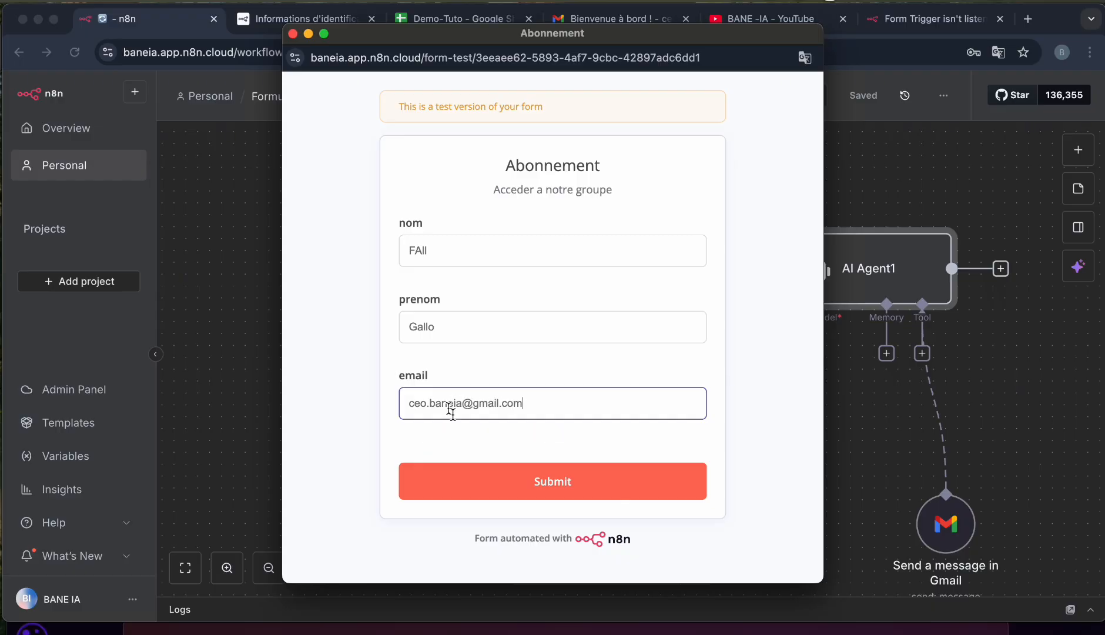